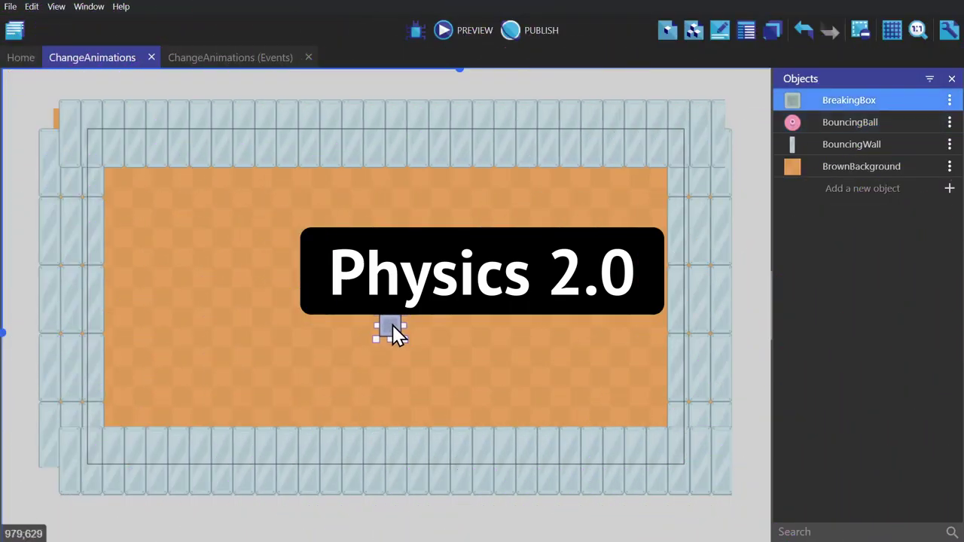
Step: Select each of the arena's walls in turn, then clear the selection
left_click(456, 525)
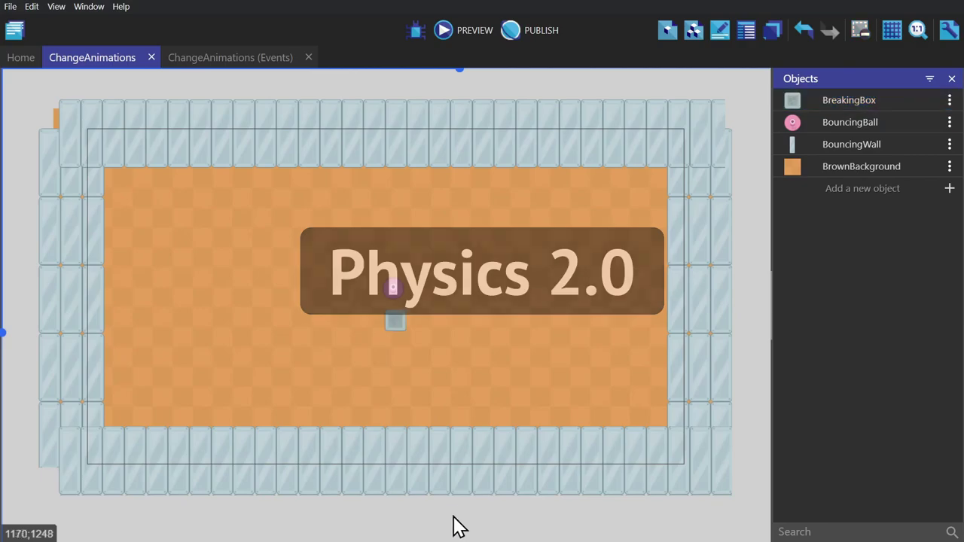
left_click(698, 290)
left_click(573, 135)
left_click(95, 284)
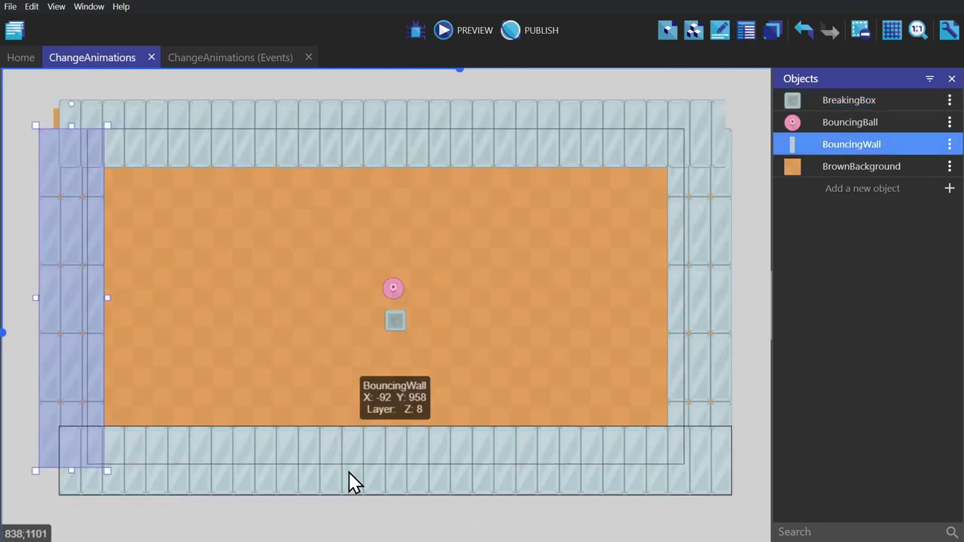
left_click(351, 480)
left_click(655, 518)
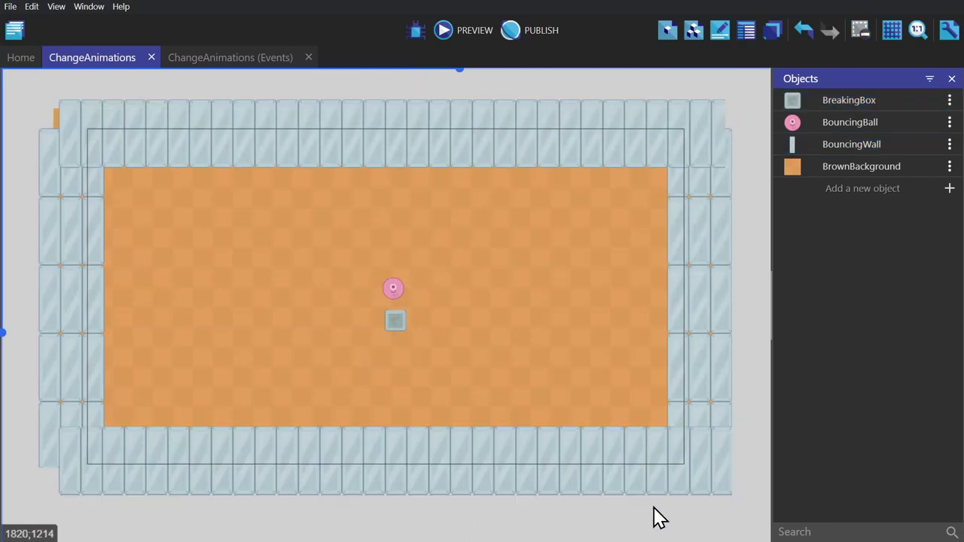
Step: Add the Physics Engine 2.0 behavior to BouncingWall and check its body Type options
double_click(822, 145)
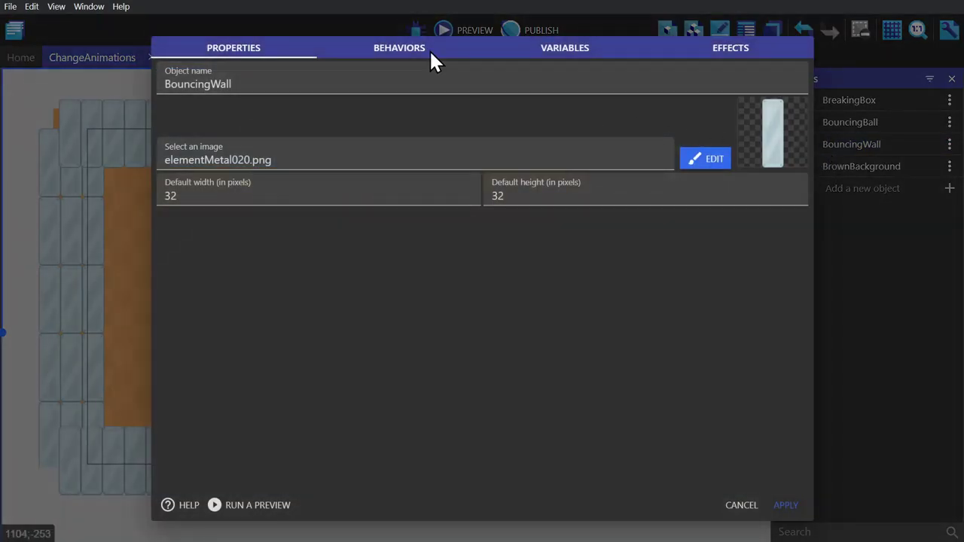
left_click(411, 48)
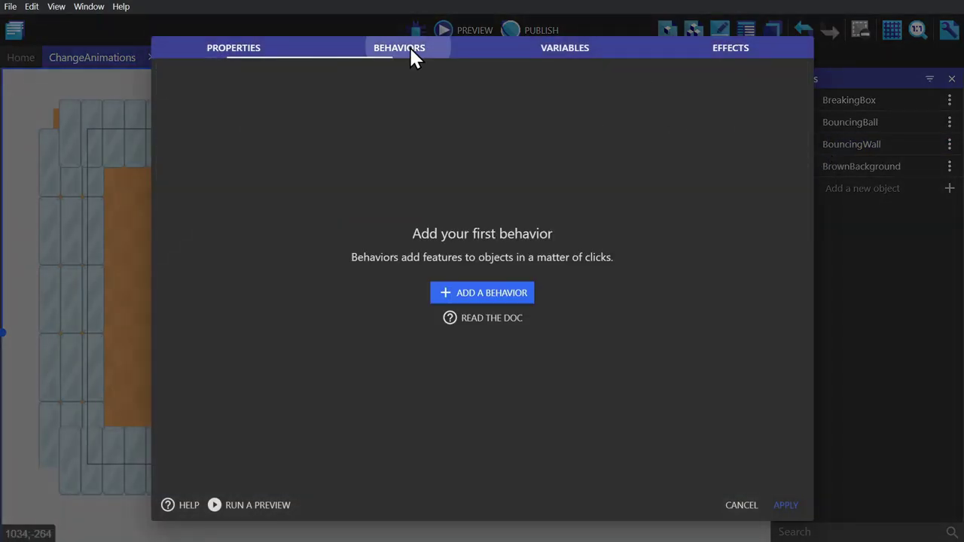
left_click(477, 294)
scroll(305, 324, "down", 2)
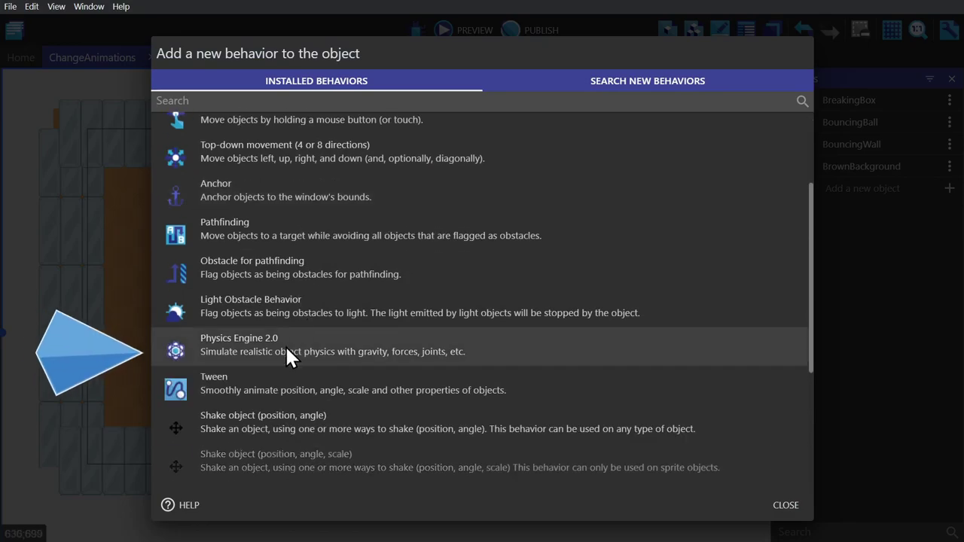
left_click(348, 346)
left_click_drag(810, 177, 804, 263)
left_click(782, 85)
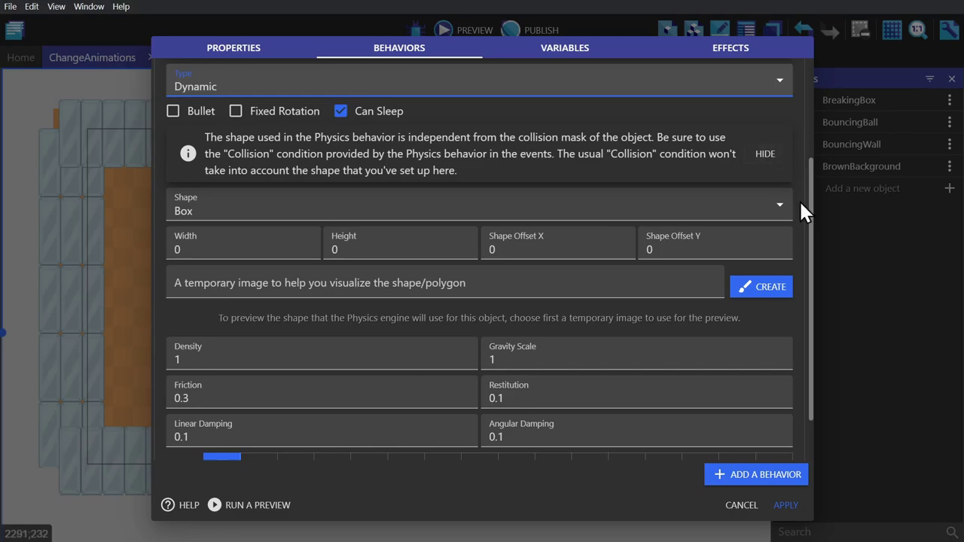
left_click(779, 207)
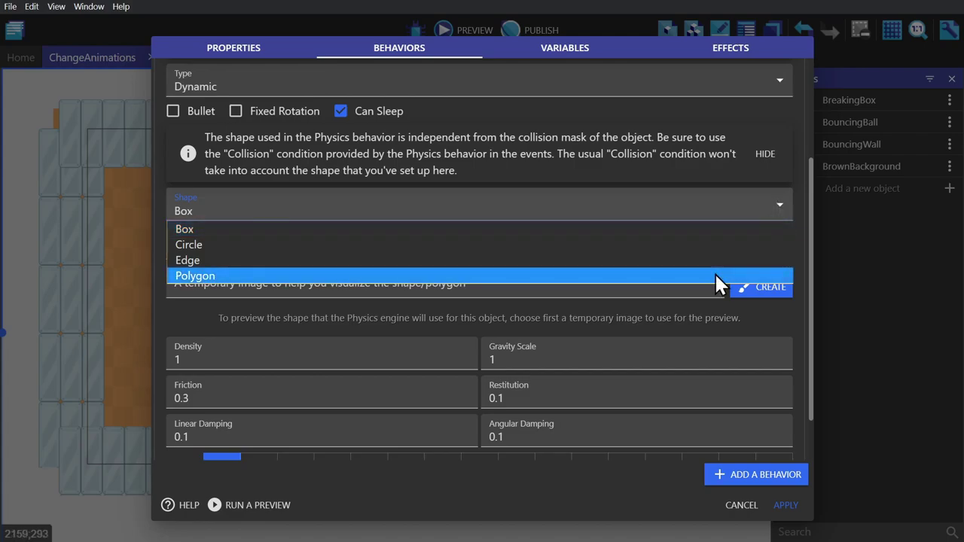
left_click(717, 276)
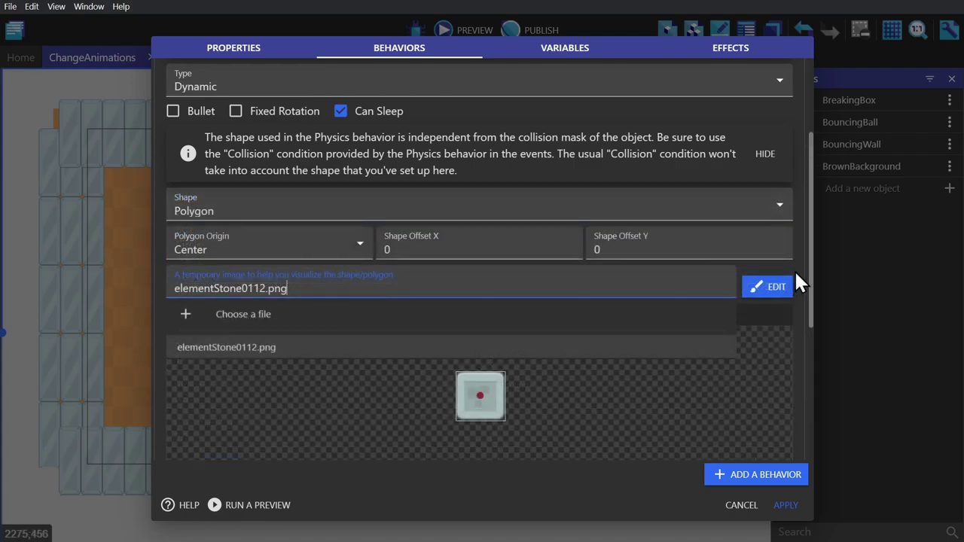
scroll(800, 273, "down", 1)
scroll(801, 278, "down", 4)
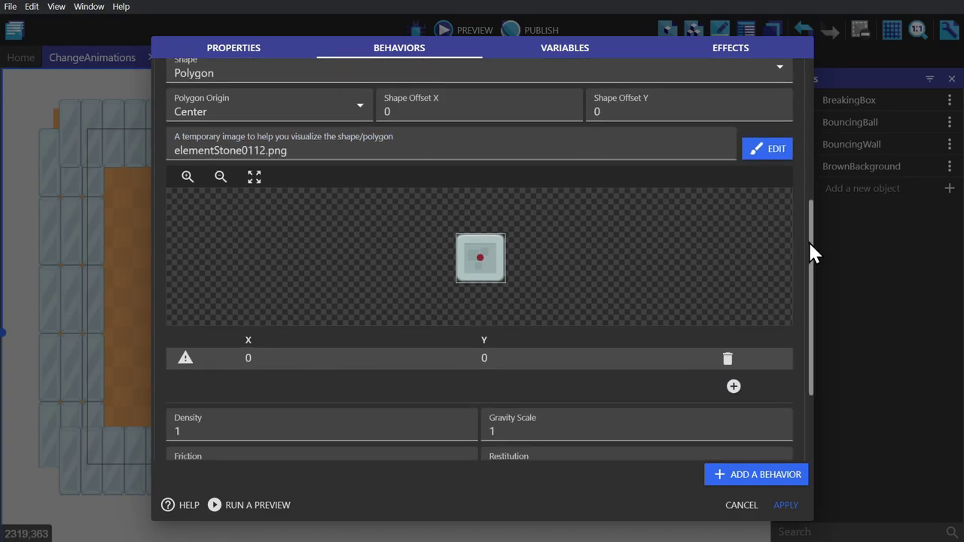
scroll(814, 259, "down", 1)
scroll(813, 266, "down", 2)
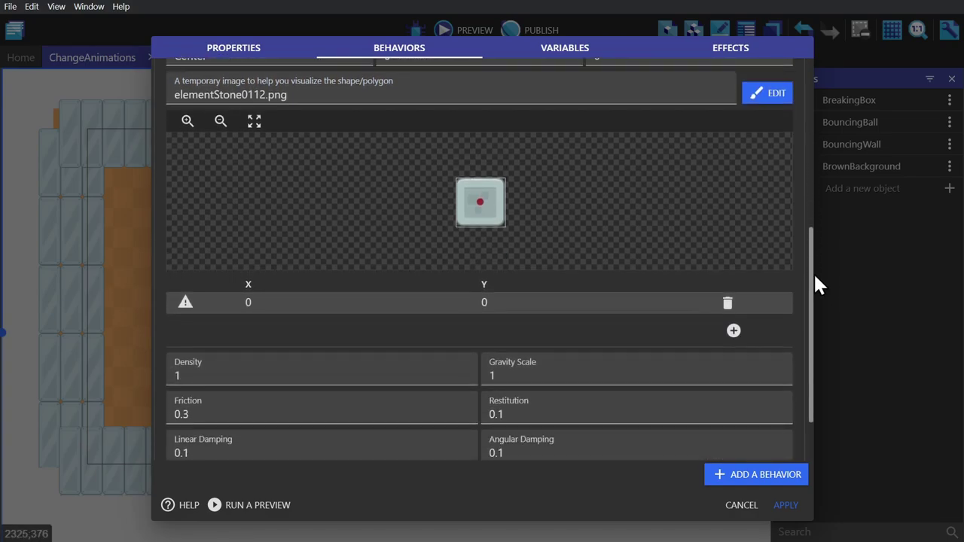
scroll(814, 264, "up", 3)
scroll(439, 208, "up", 3)
left_click_drag(439, 208, 427, 205)
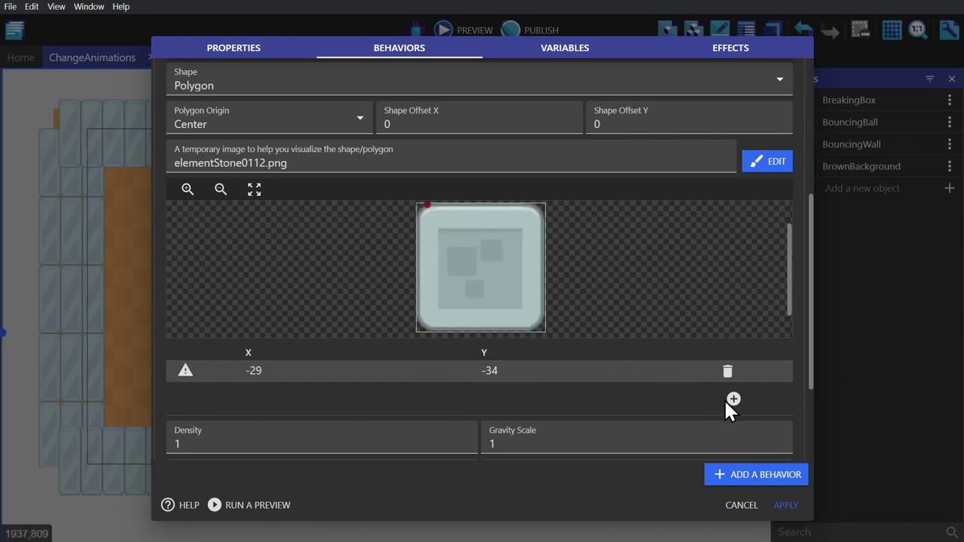
left_click(734, 399)
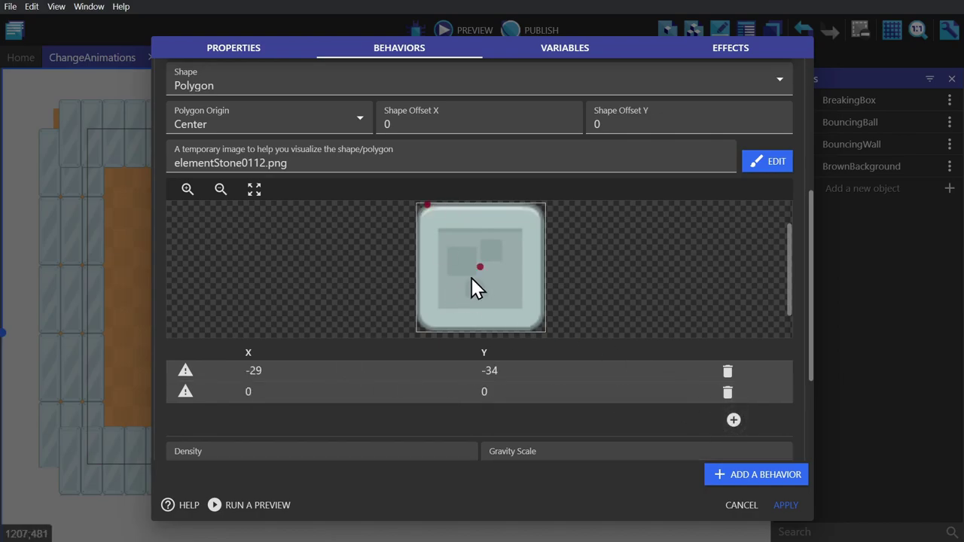
left_click_drag(479, 270, 527, 209)
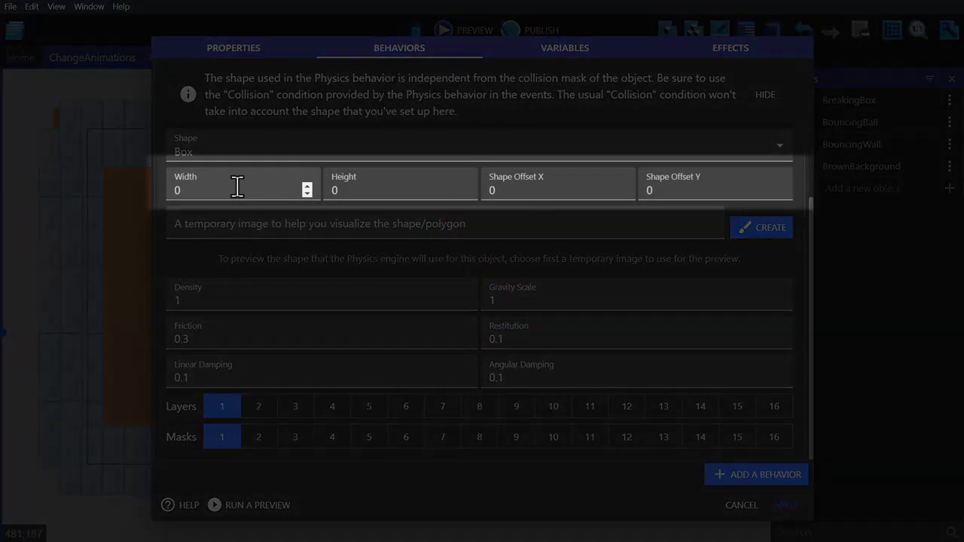
double_click(237, 188)
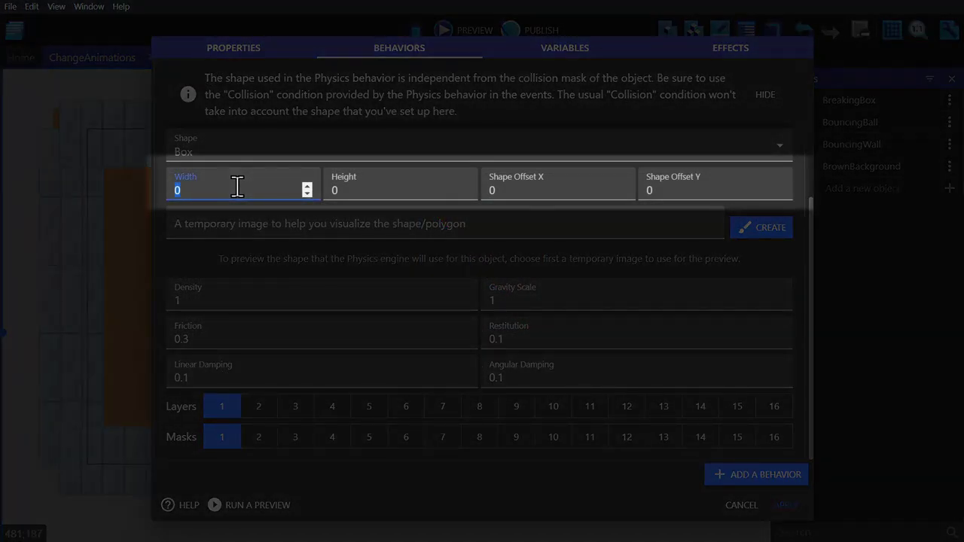
double_click(388, 190)
double_click(560, 189)
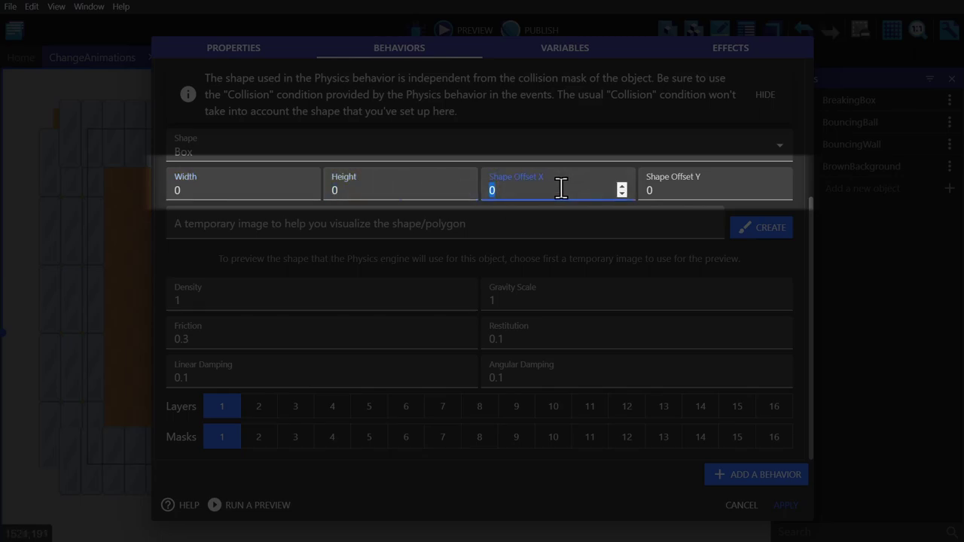
left_click(711, 189)
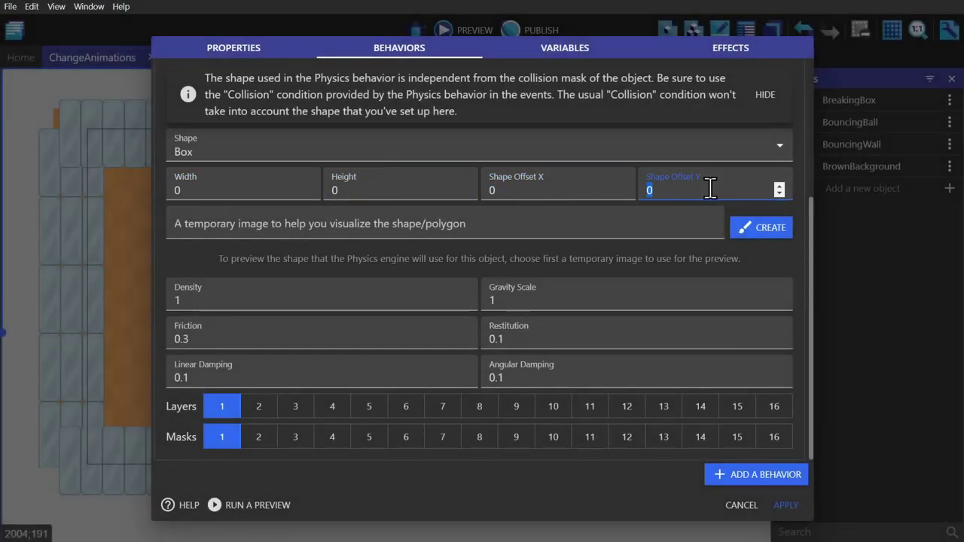
left_click(631, 271)
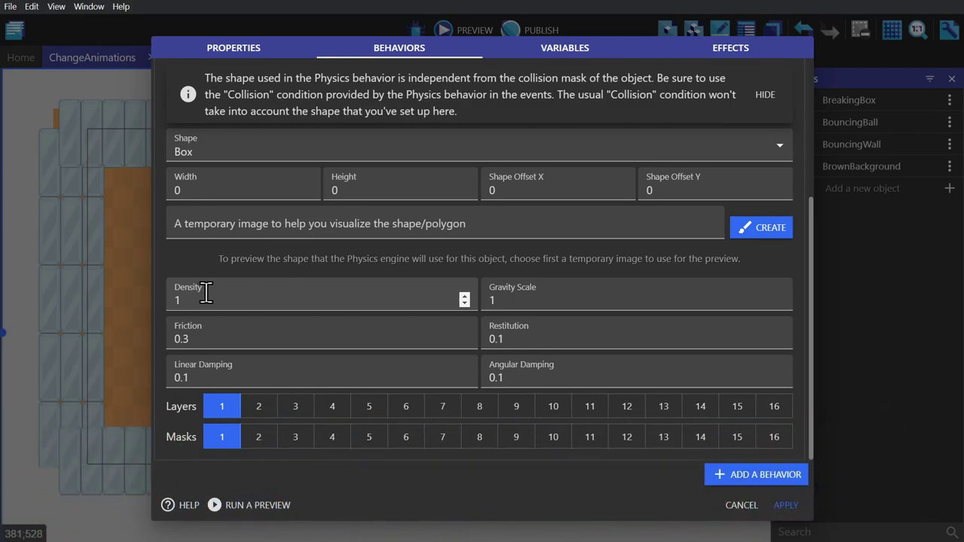
Step: Try Gravity Scale values 0.2 and -0.4, then restore it to 1
double_click(518, 300)
type("0.2")
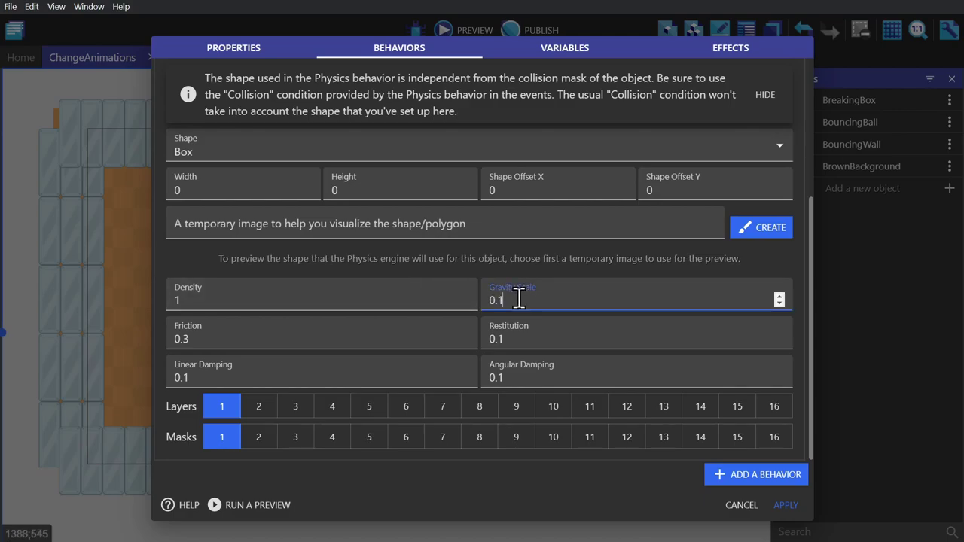
key("BackSpace")
key("BackSpace")
key("BackSpace")
type("-0.4")
key("BackSpace")
key("BackSpace")
key("BackSpace")
key("BackSpace")
type("1")
Step: Set the wall's Friction to 1 after trying 1.1 and lower values
left_click(406, 330)
key("BackSpace")
key("BackSpace")
key("BackSpace")
type("1.1")
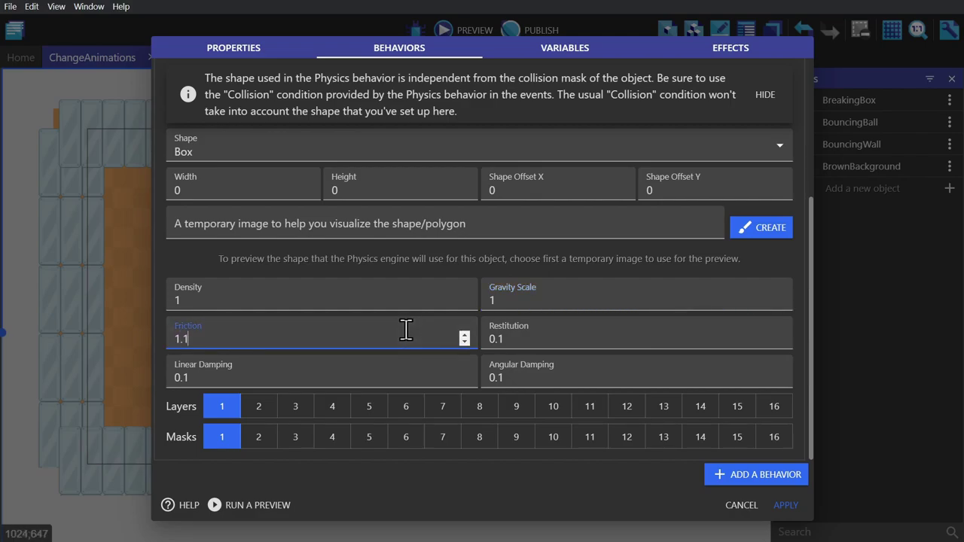
key("Down")
key("Down")
key("Down")
key("Down")
key("Down")
key("Down")
key("Down")
key("Down")
key("Down")
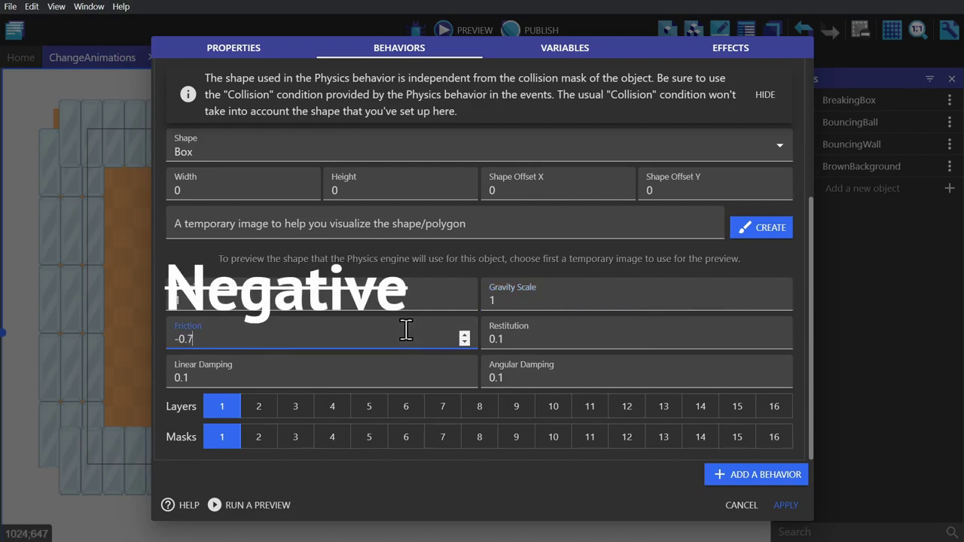
key("Up")
key("Up")
key("Up")
key("Up")
key("Up")
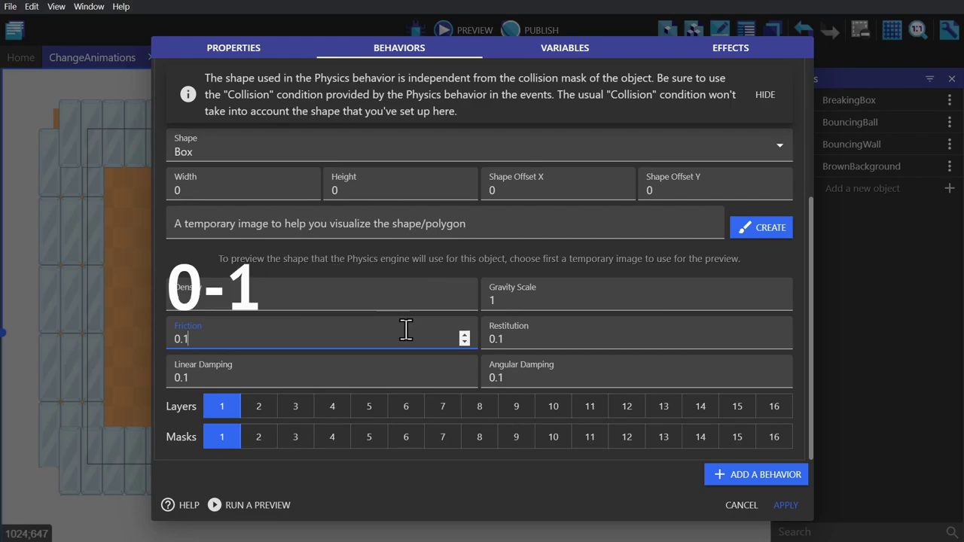
key("Up")
key("Up")
key("Up")
Step: Set the wall's Linear Damping to 0.3
left_click(384, 372)
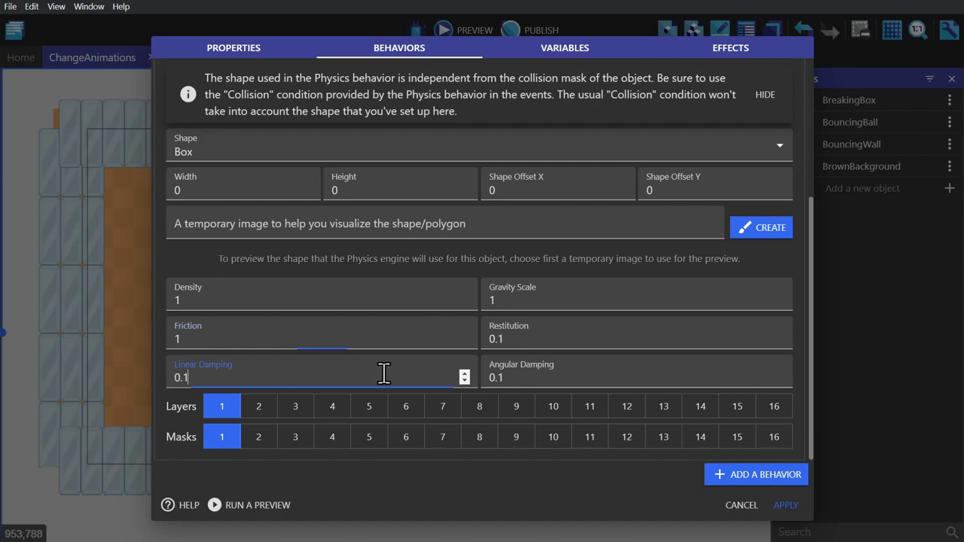
key("Up")
key("Up")
key("Down")
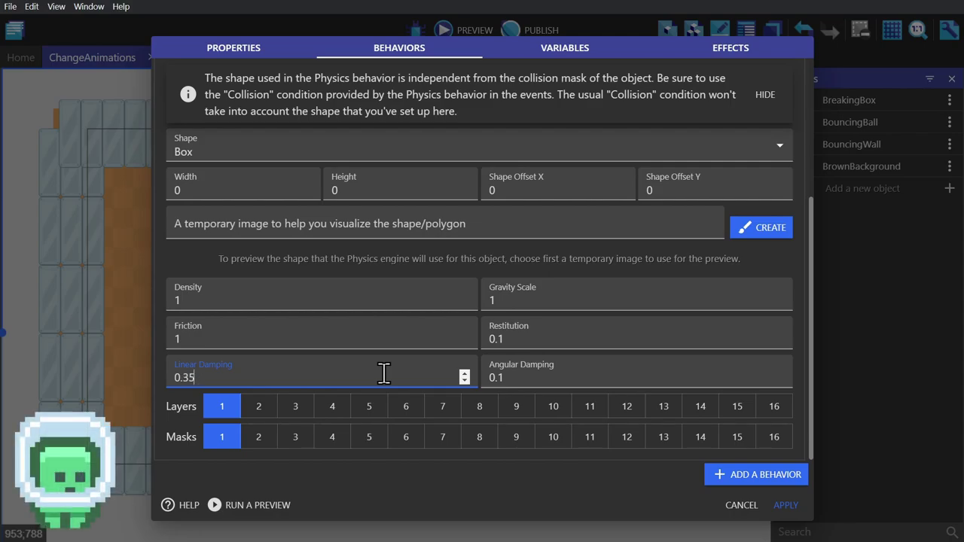
key("BackSpace")
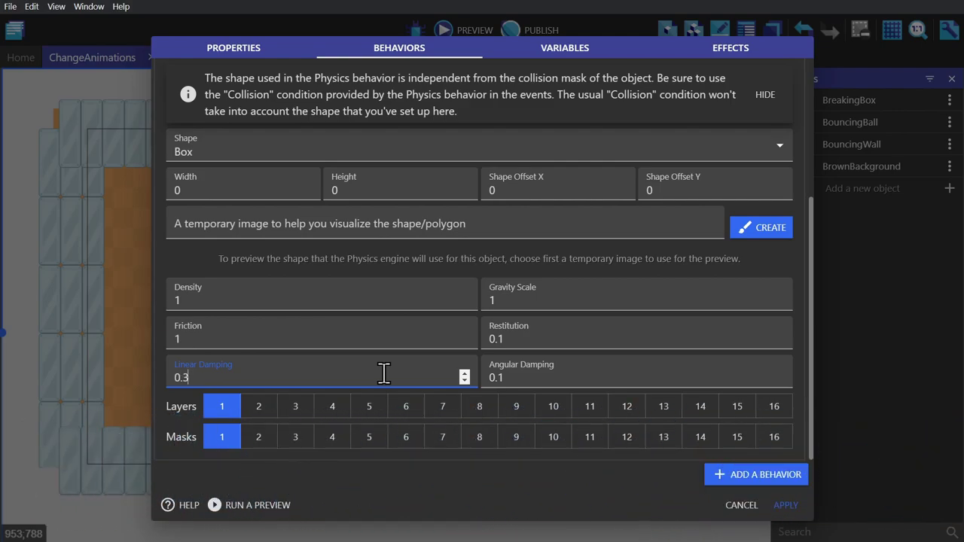
Step: Set the wall's Angular Damping to 0.3
left_click(556, 379)
key("BackSpace")
type("3")
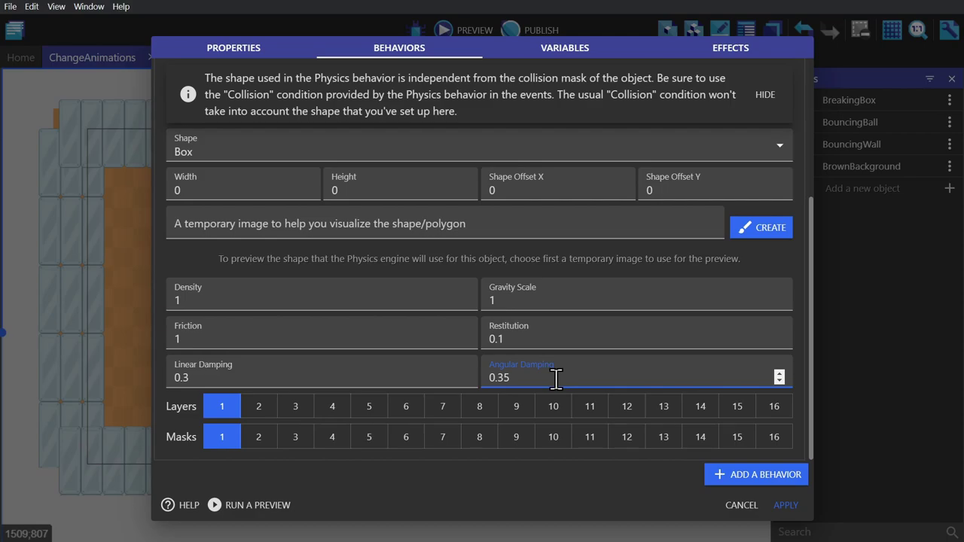
Step: Try Restitution values 1, -0.1, 0.2, 0.5 and 0.8 for the wall
left_click(555, 338)
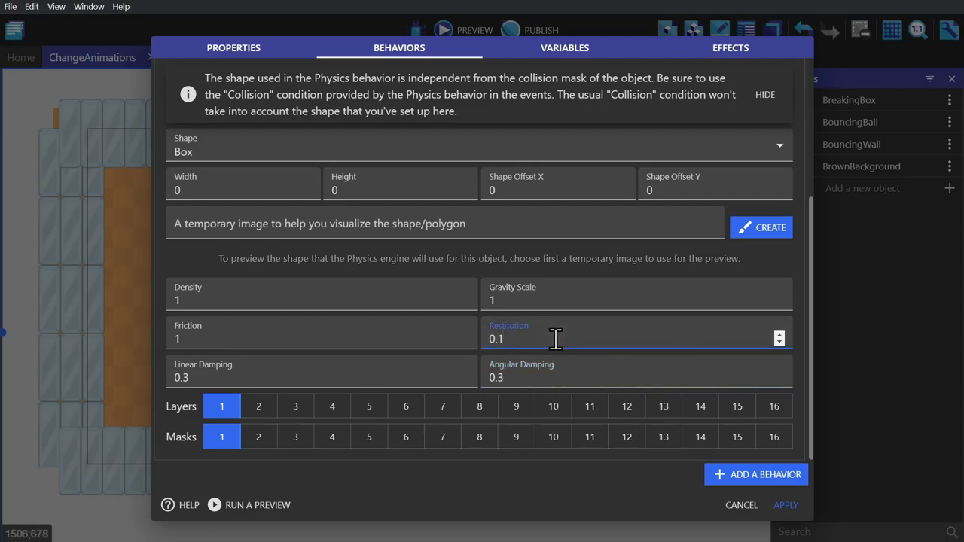
key("BackSpace")
key("BackSpace")
key("BackSpace")
type("1")
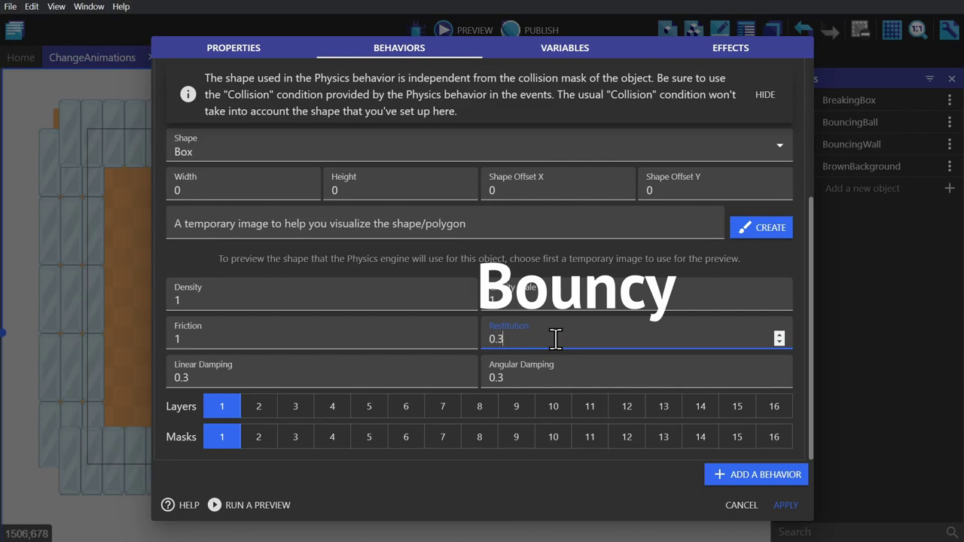
key("BackSpace")
key("BackSpace")
key("BackSpace")
type("-0.1")
key("BackSpace")
key("BackSpace")
key("BackSpace")
type("0.2")
key("BackSpace")
key("BackSpace")
key("BackSpace")
key("BackSpace")
type("0.5")
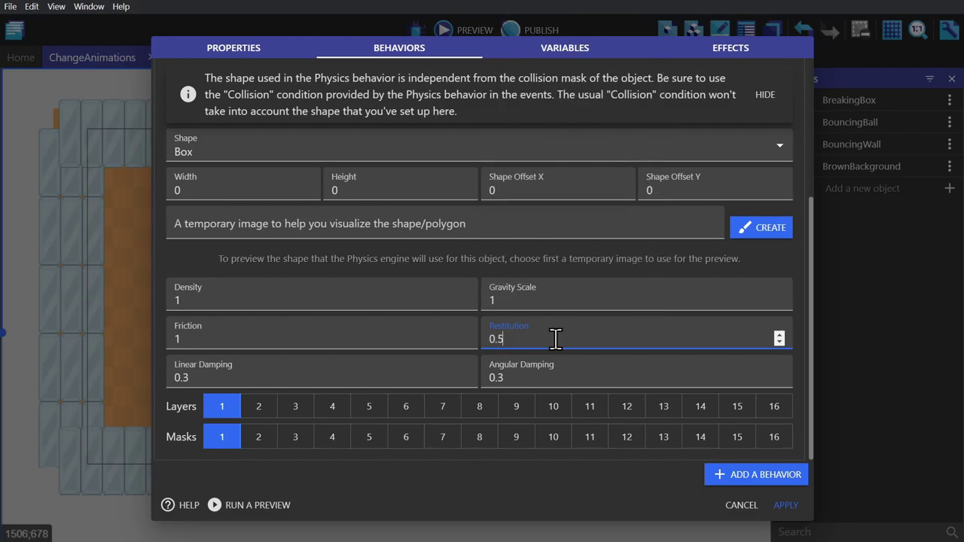
key("BackSpace")
key("BackSpace")
key("BackSpace")
type("0.8")
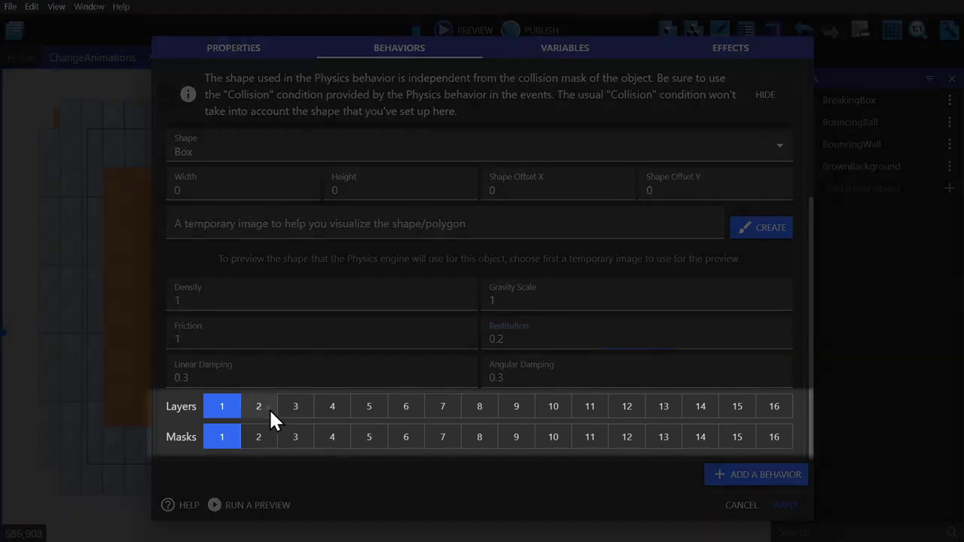
Step: Turn off layers 2–4 and masks 3–4, leaving only layer 1 and mask 1
left_click(269, 408)
left_click(272, 407)
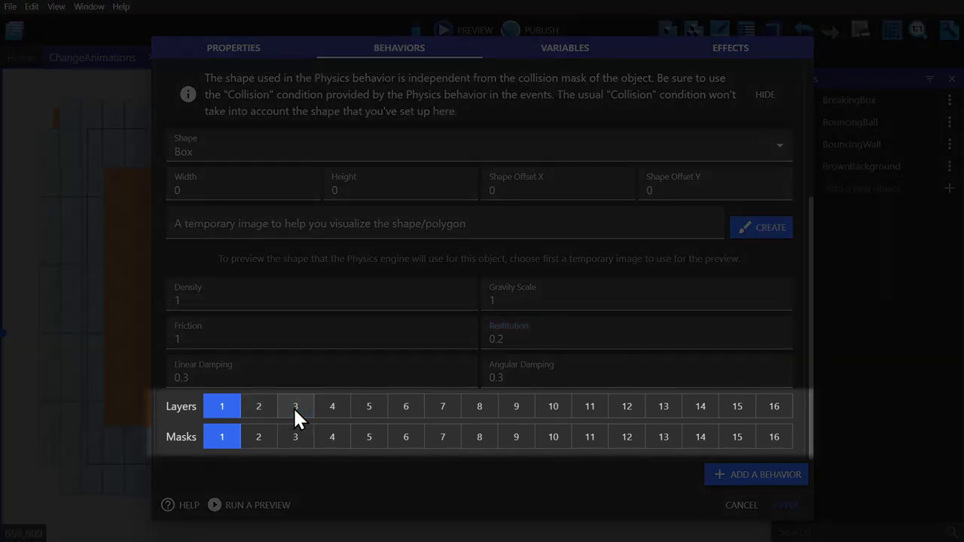
left_click(299, 433)
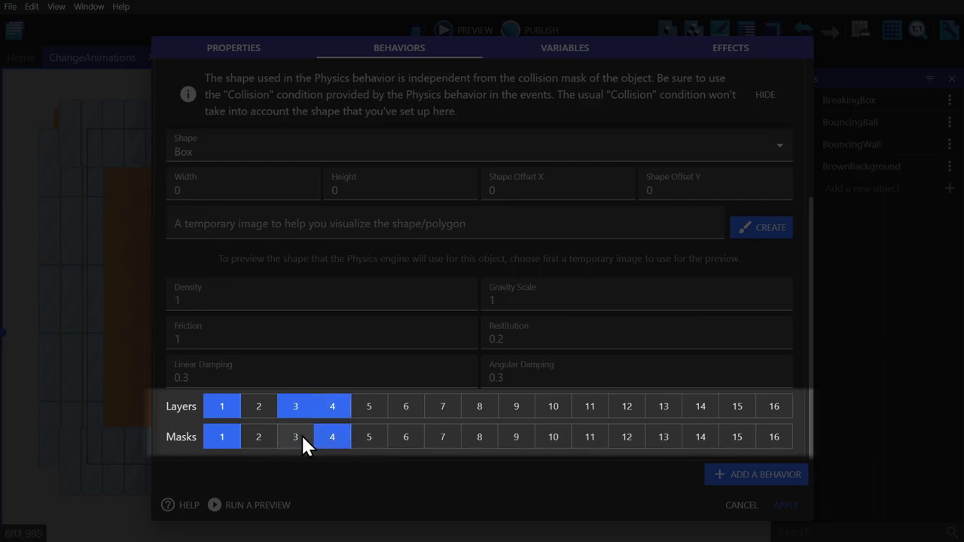
left_click(300, 412)
left_click(328, 409)
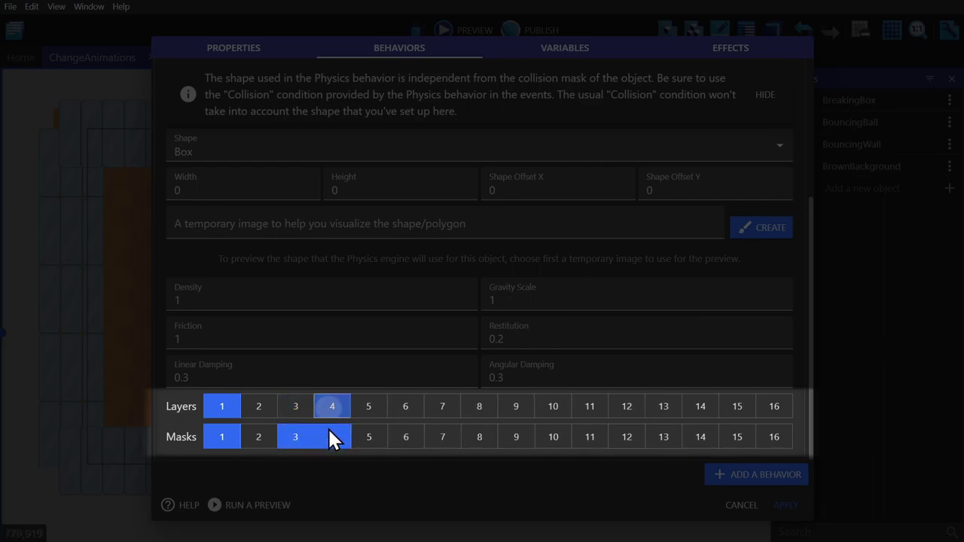
left_click(329, 436)
left_click(310, 437)
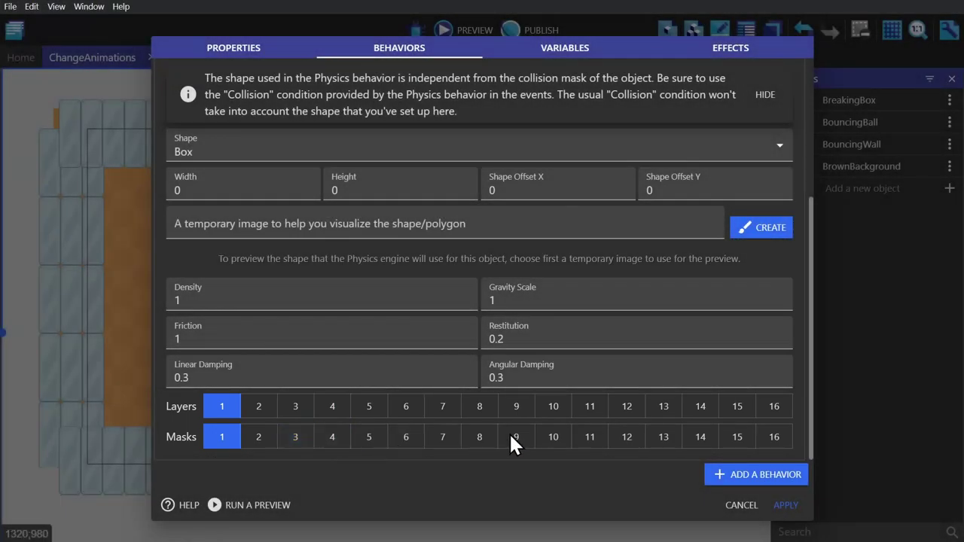
Step: Set the wall's physics body type to Static and apply the settings
scroll(800, 260, "up", 3)
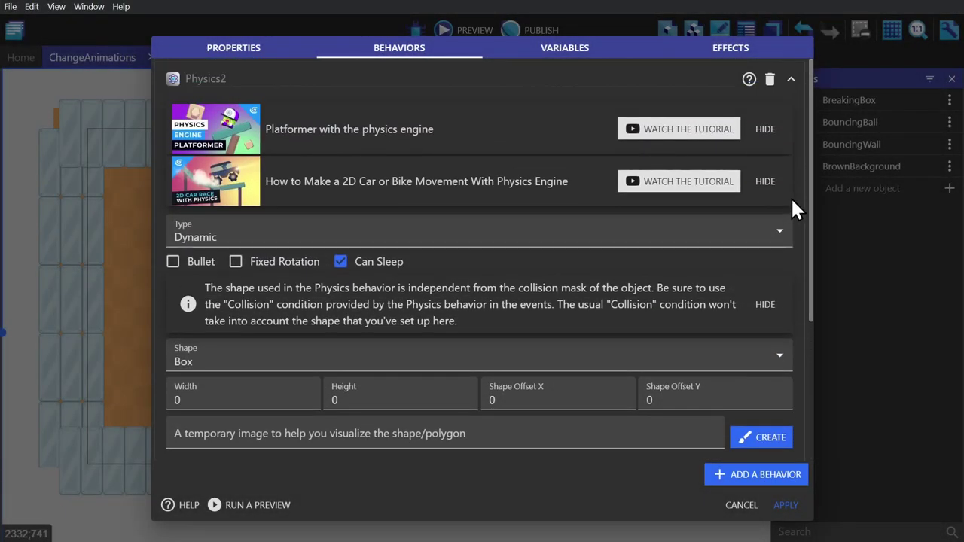
left_click(773, 240)
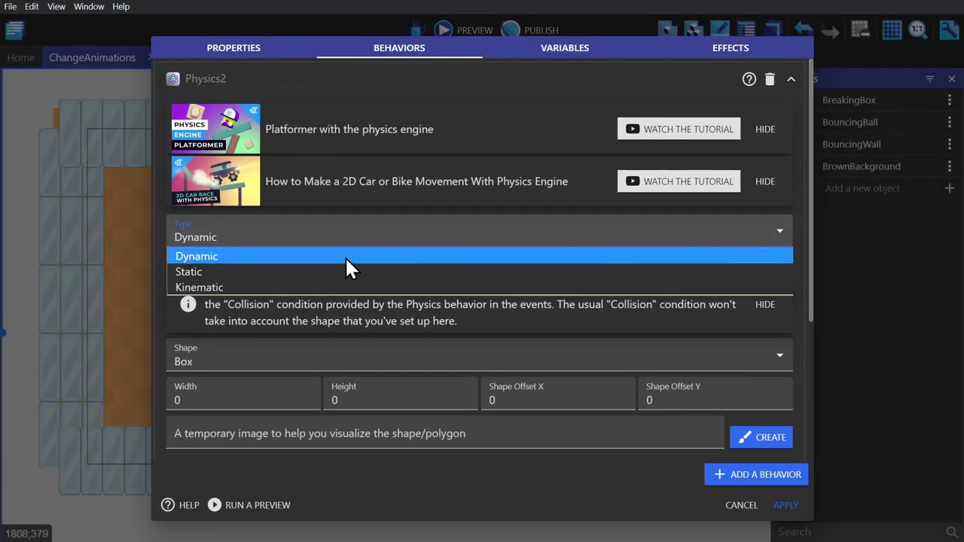
left_click(243, 270)
left_click(786, 506)
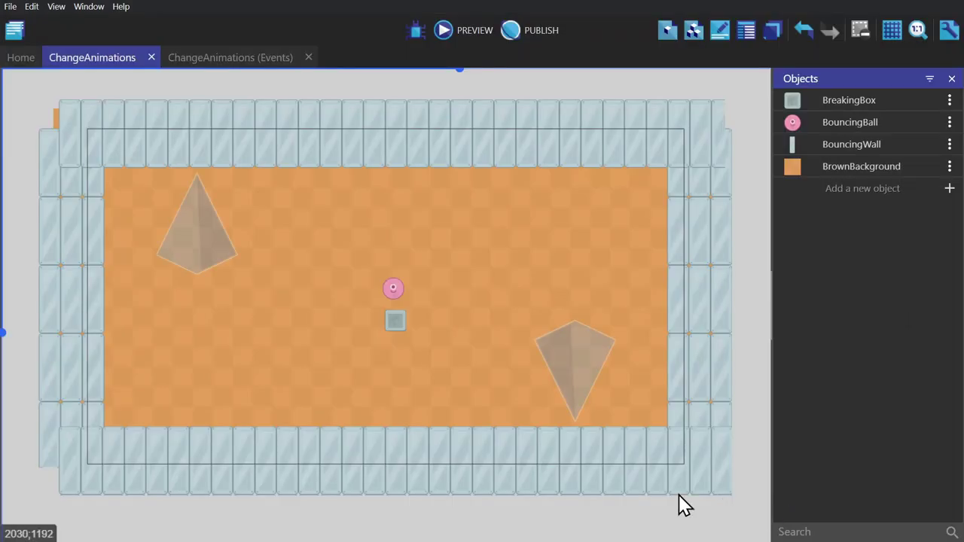
Step: Give BouncingBall's physics behavior a Circle shape and density 0.5
left_click(420, 470)
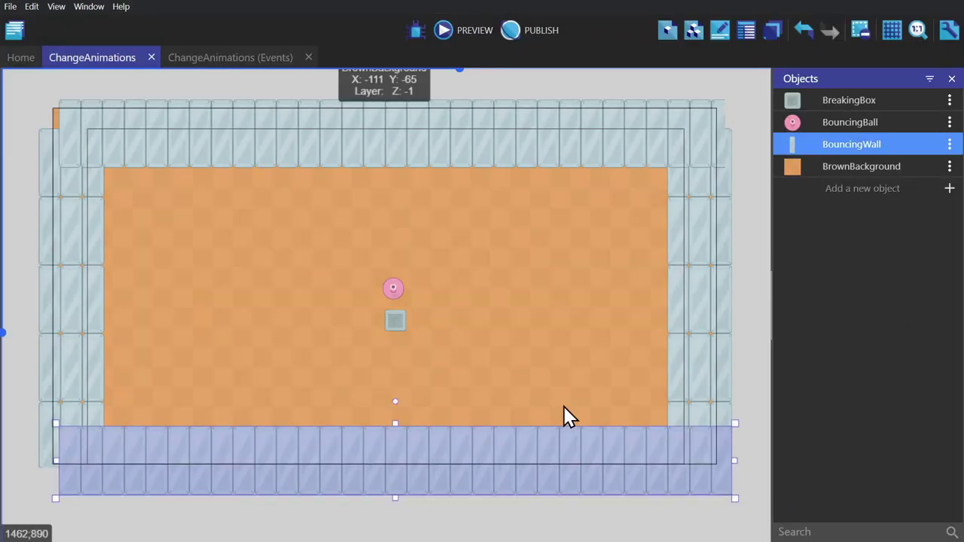
left_click(700, 276)
double_click(842, 123)
left_click(411, 49)
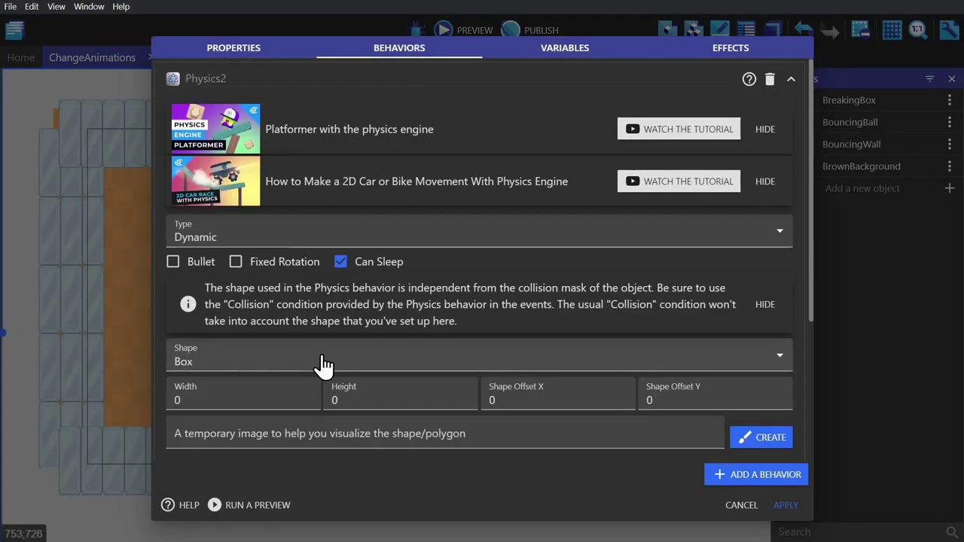
scroll(811, 239, "down", 3)
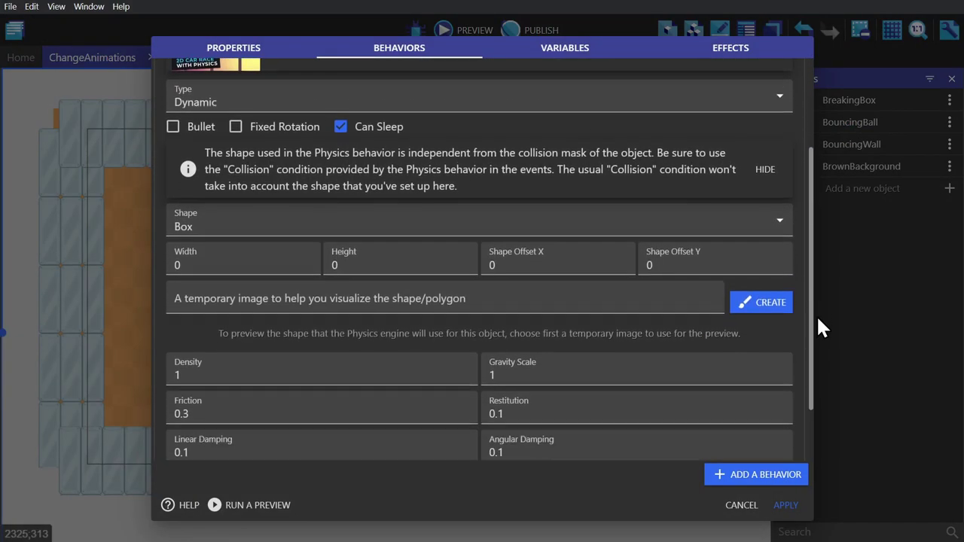
left_click(280, 212)
left_click(228, 249)
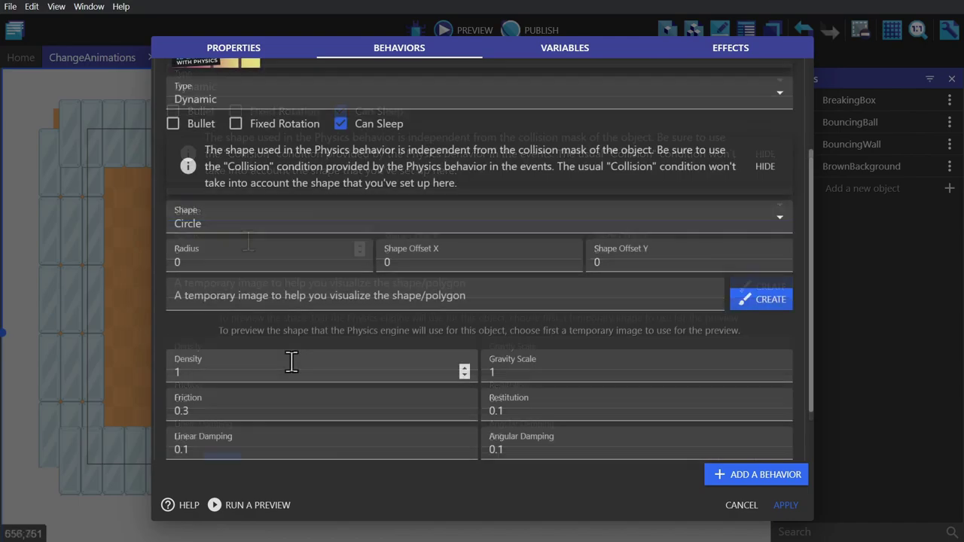
left_click(290, 363)
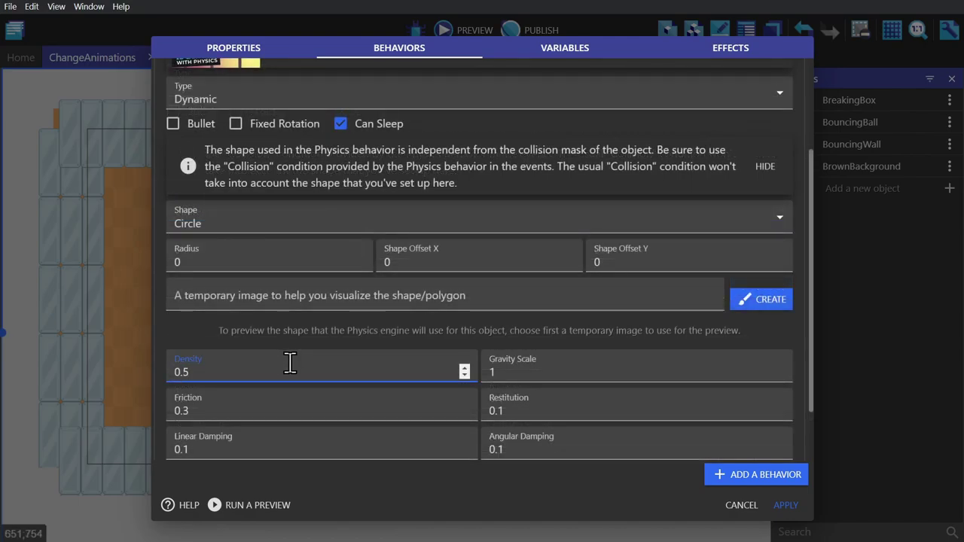
left_click(532, 411)
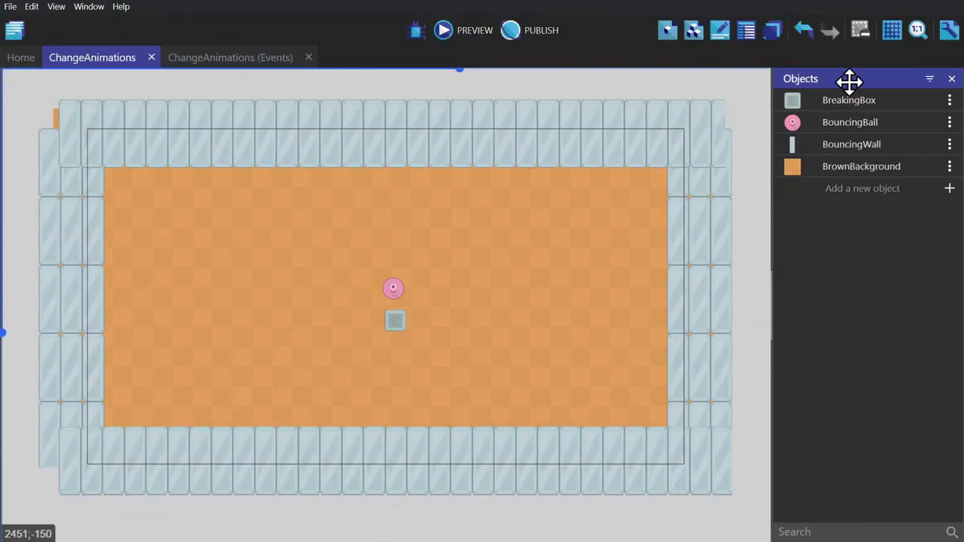
Step: Change BreakingBox's Physics2 body type from Dynamic to Kinematic
double_click(850, 100)
left_click(400, 48)
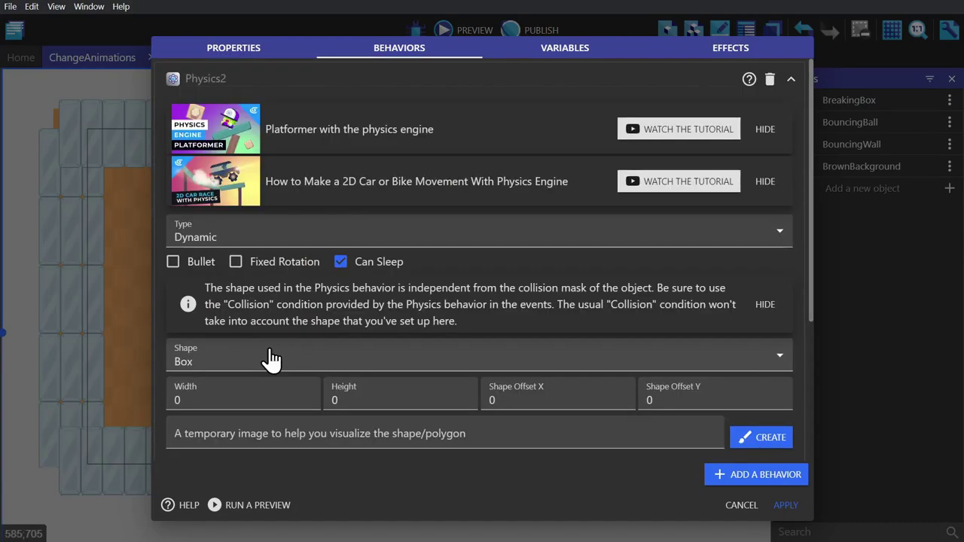
left_click(248, 236)
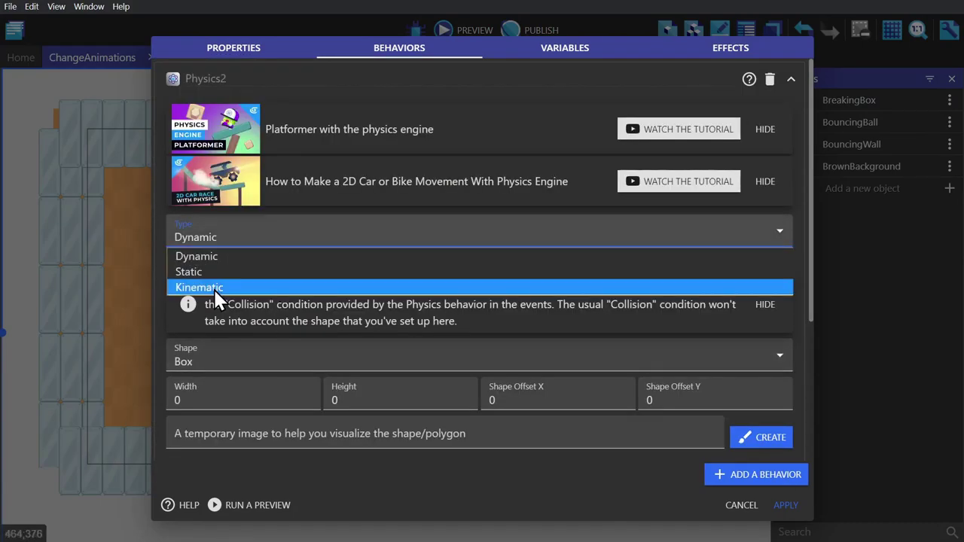
left_click(213, 288)
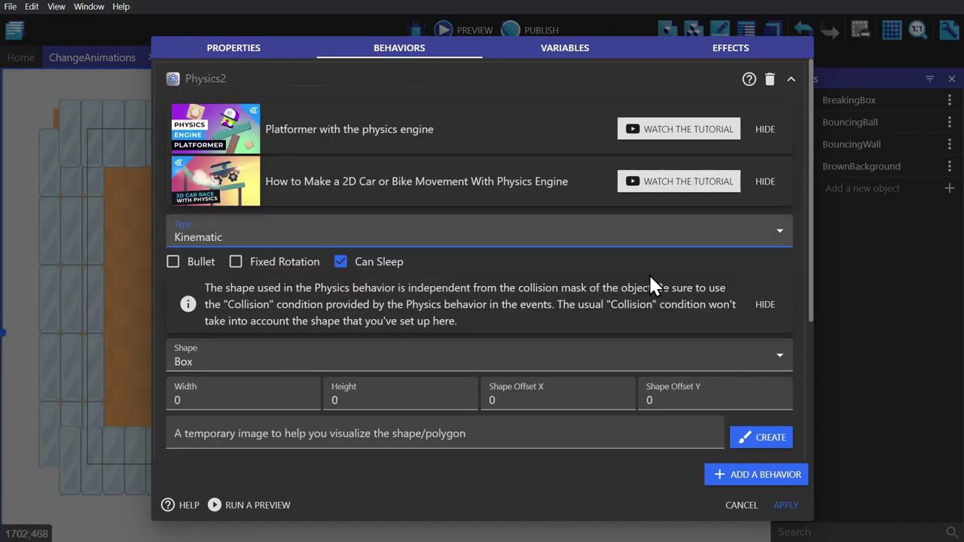
Step: Move the ball to the arena's top-right corner and nudge BreakingBox upward
key("Return")
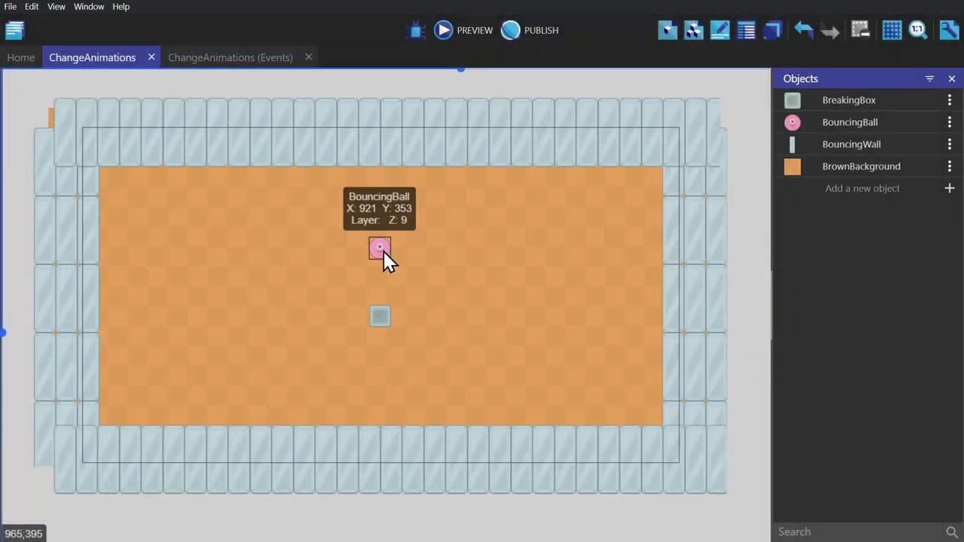
left_click_drag(381, 248, 654, 183)
left_click_drag(379, 316, 384, 282)
Step: Duplicate BouncingWall and rename the copy MovingWall
left_click(846, 147)
right_click(846, 151)
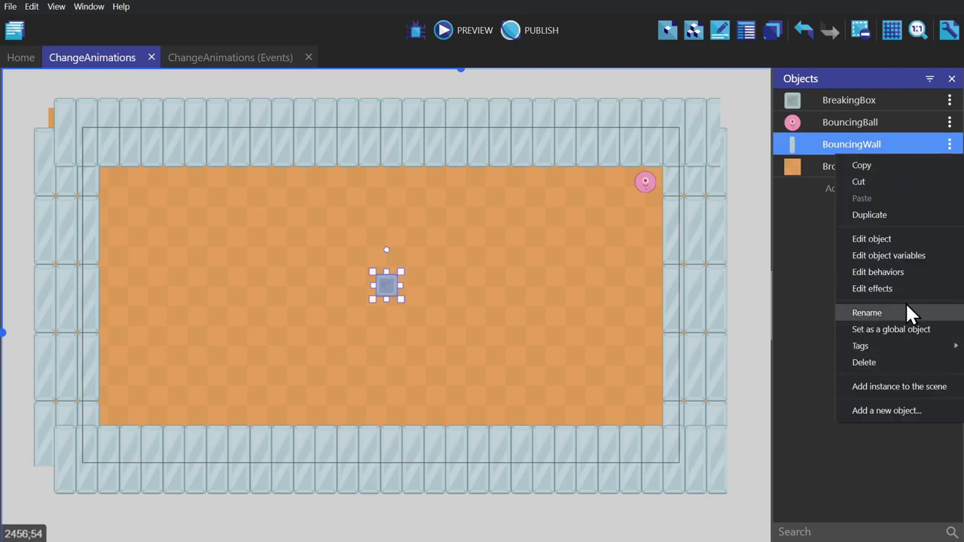
left_click(905, 215)
double_click(889, 143)
type("MovingWall")
key("Return")
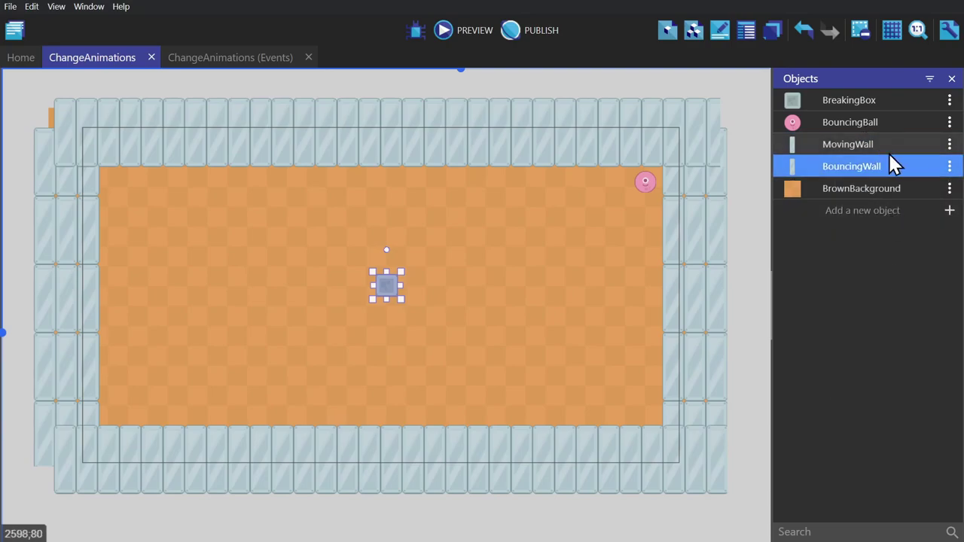
Step: Place a MovingWall instance left of centre and confirm its physics behavior
left_click_drag(889, 147, 357, 351)
scroll(354, 324, "up", 2, "ctrl")
left_click(465, 293)
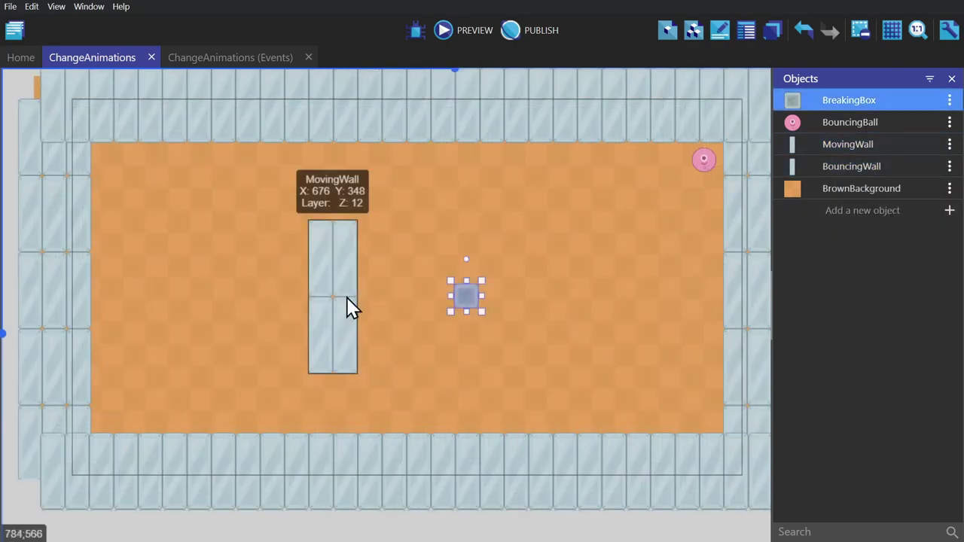
left_click(349, 308)
scroll(376, 287, "up", 1)
double_click(334, 308)
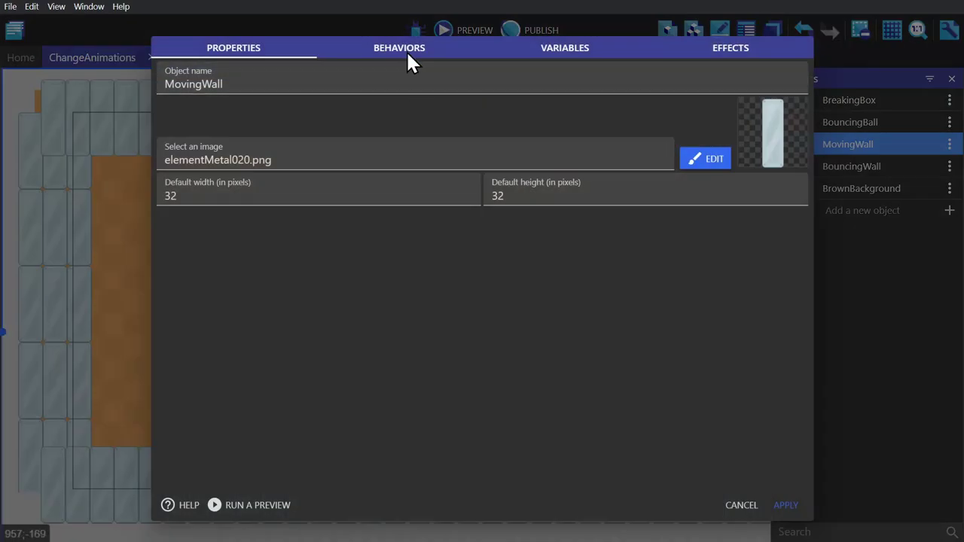
left_click(406, 49)
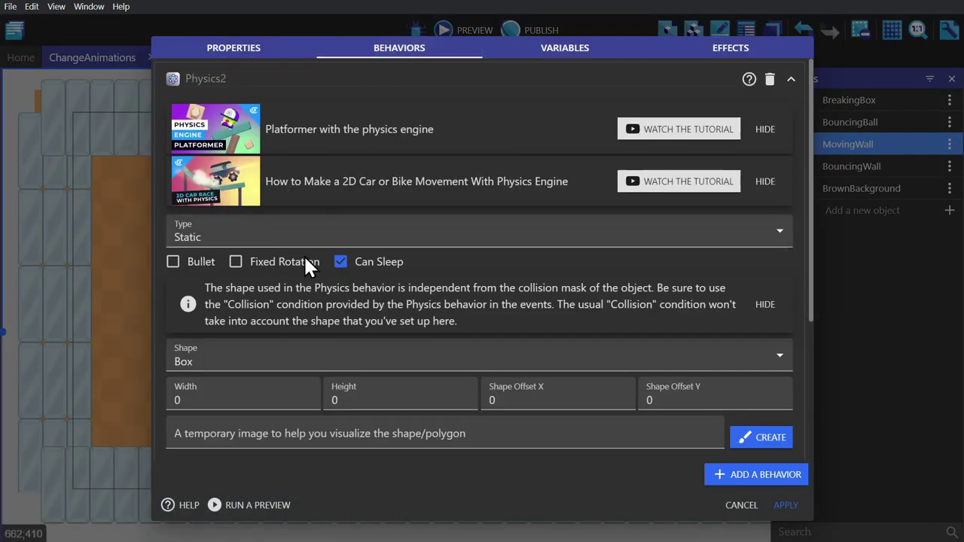
left_click(784, 506)
left_click(468, 312)
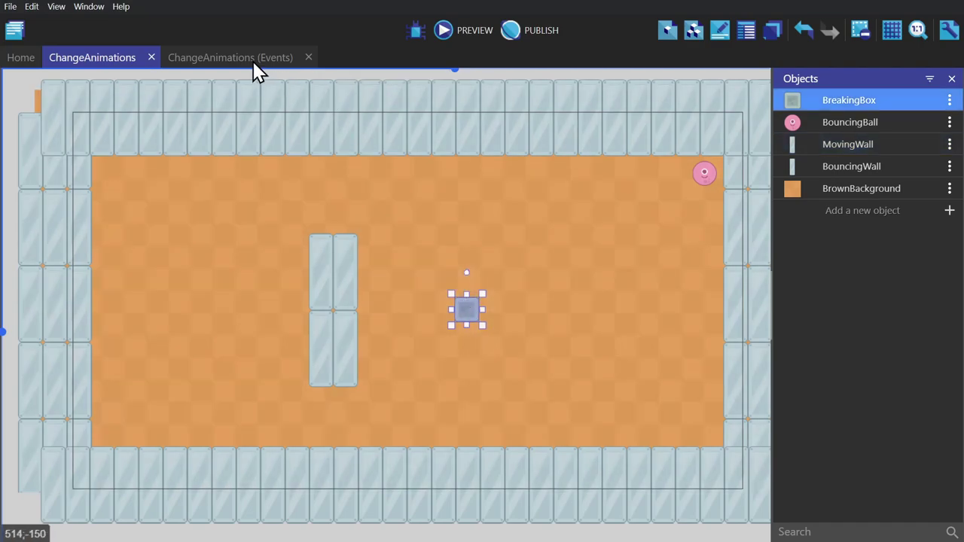
Step: In the event sheet, add an action adding 2 to BreakingBox's angular velocity
left_click(230, 58)
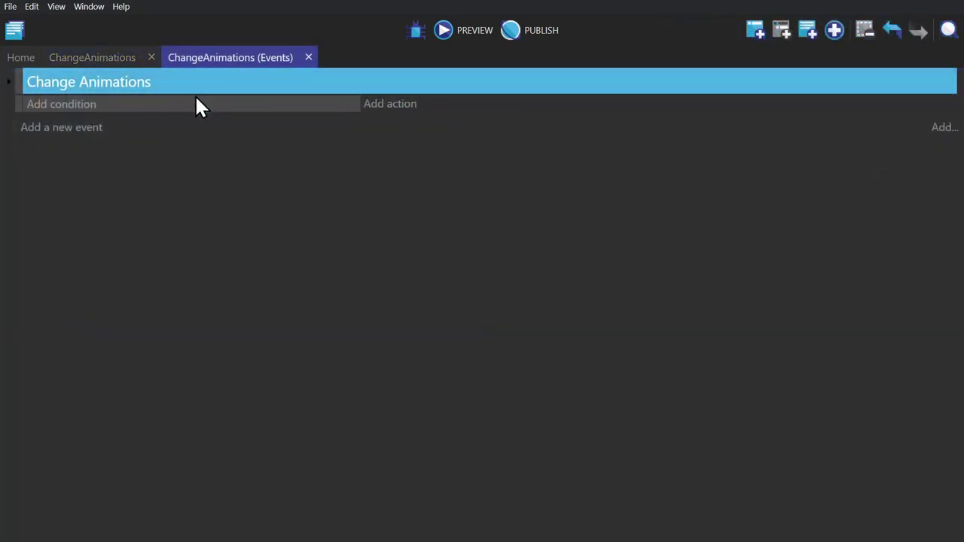
left_click(398, 106)
type("velocity")
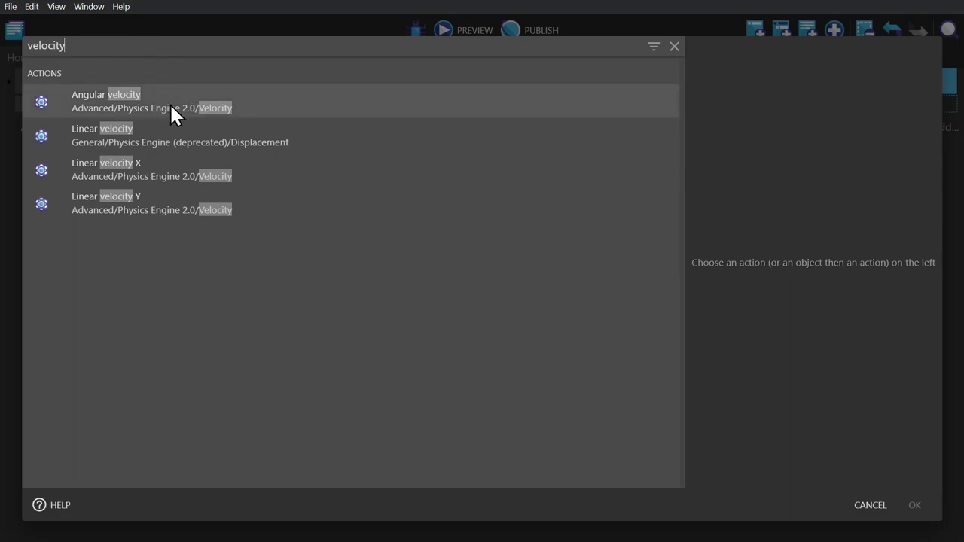
left_click(255, 111)
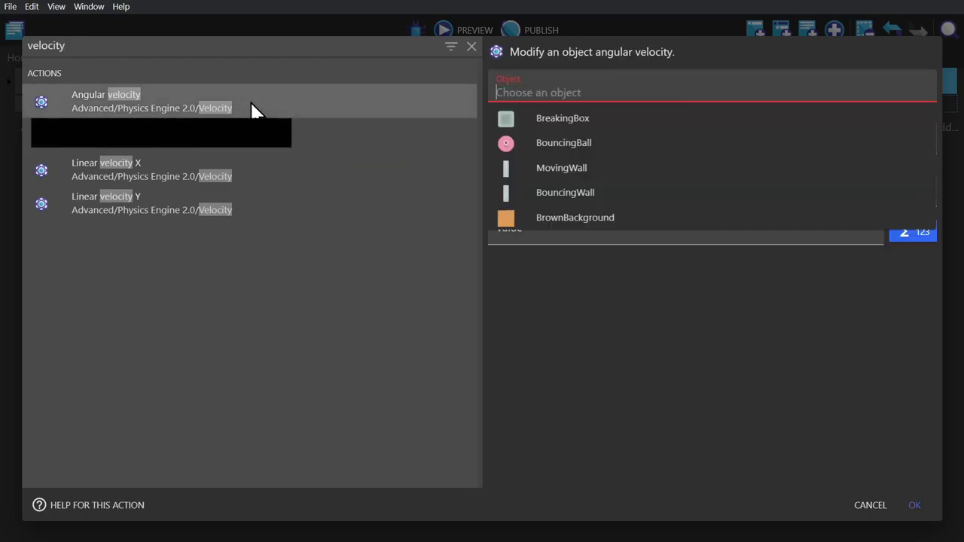
left_click(581, 124)
left_click(592, 165)
left_click(572, 214)
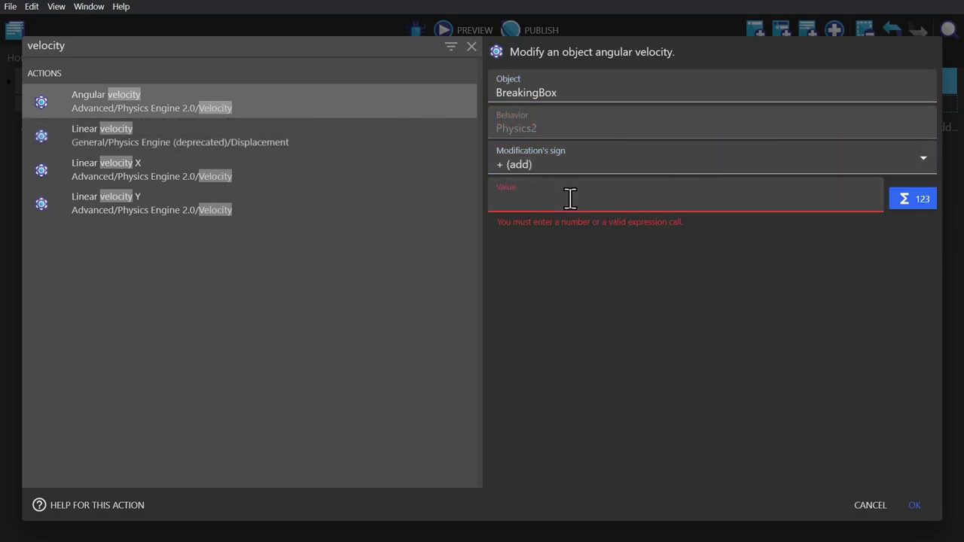
key("Return")
Step: Paste a matching velocity action for MovingWall and preview the scene
key("ctrl+v")
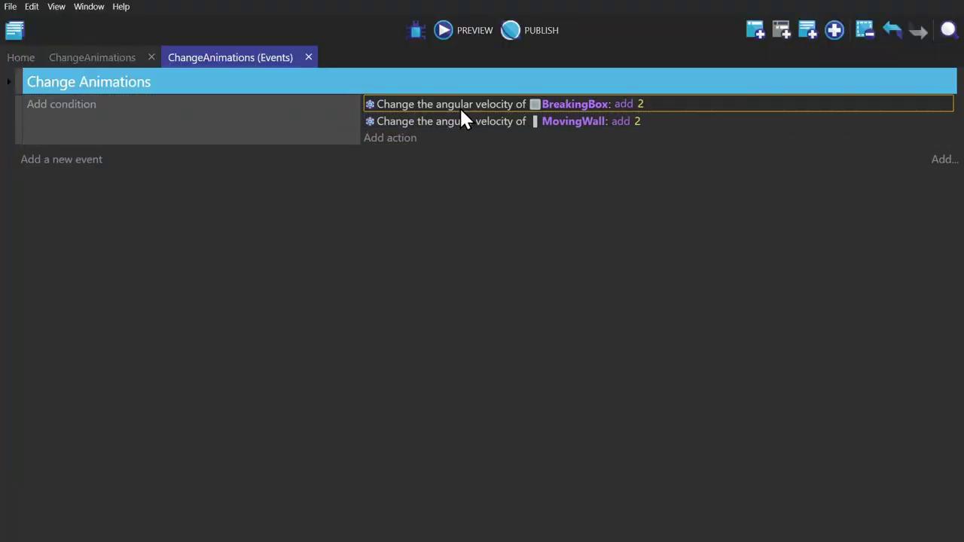
left_click(446, 139)
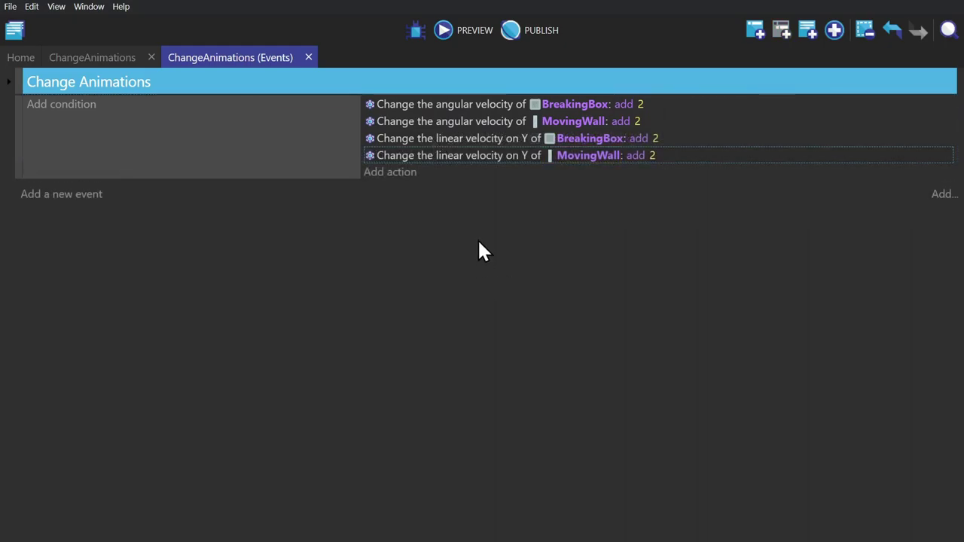
left_click(468, 39)
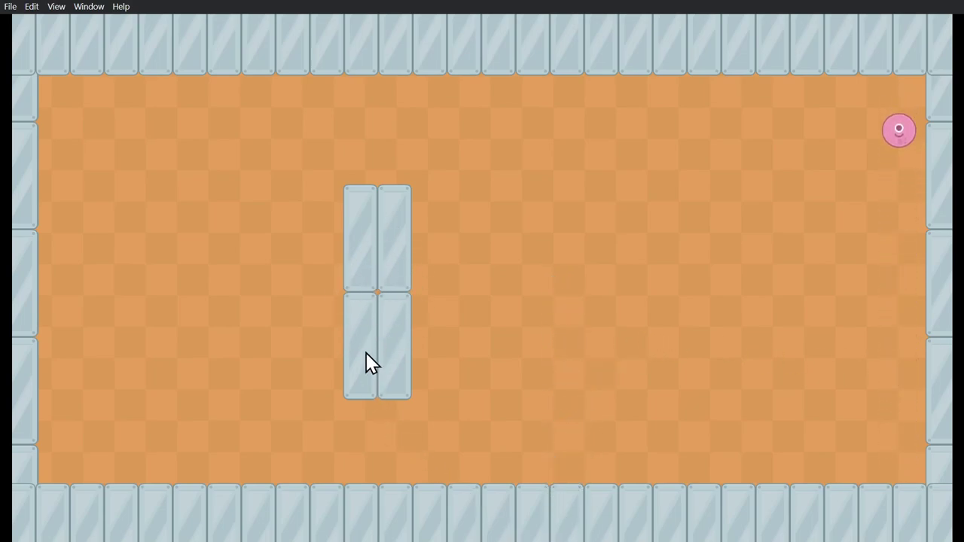
Step: Close the preview, delete the test velocity event, and align the bottom box row
key("alt+F4")
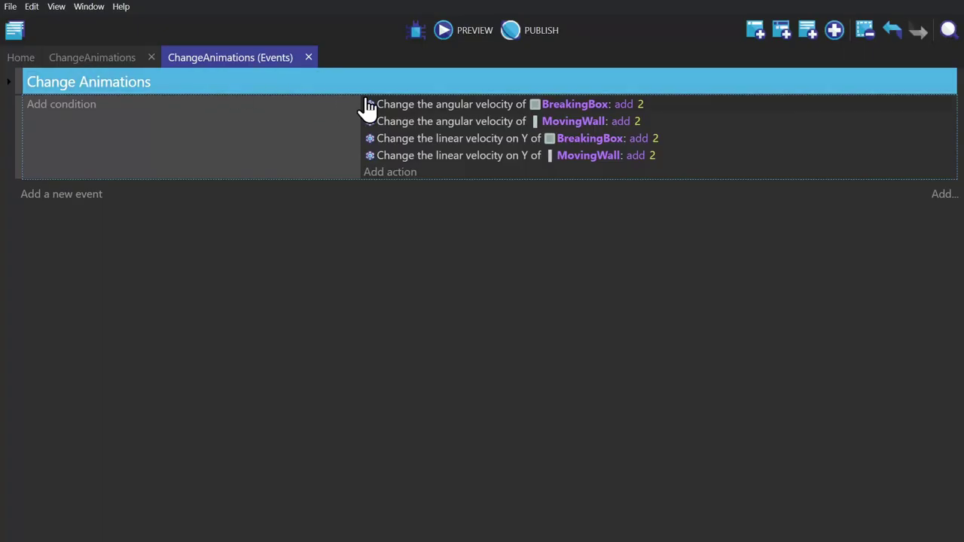
key("Delete")
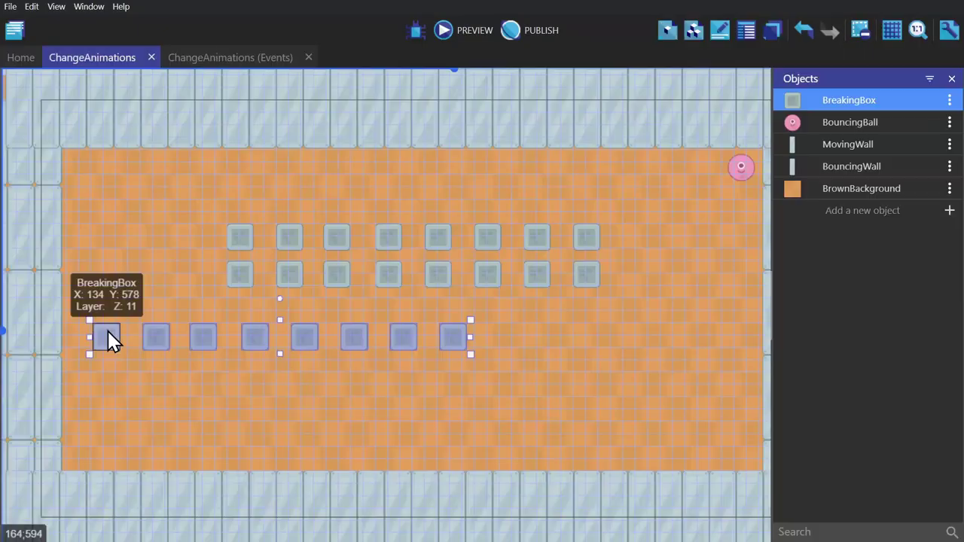
left_click_drag(108, 336, 240, 310)
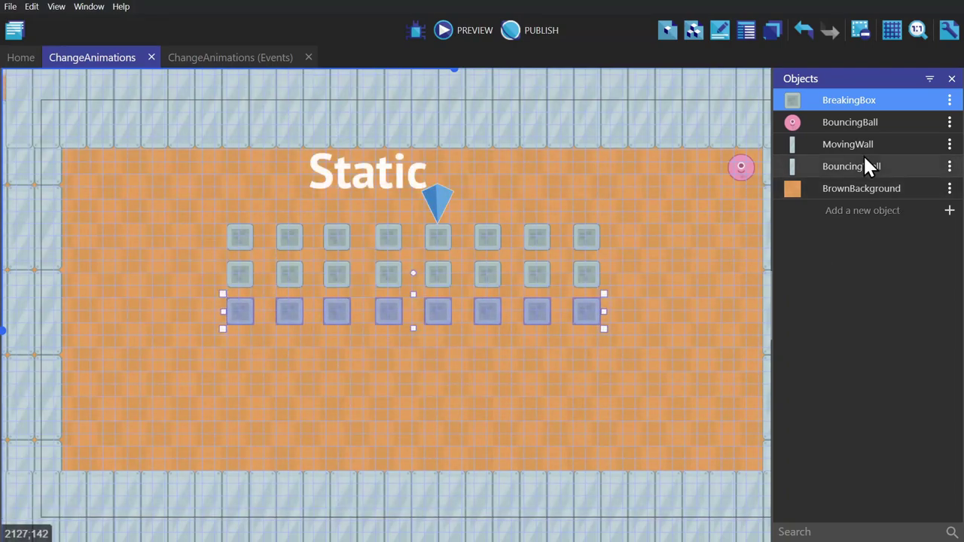
Step: Place a MovingWall instance below the boxes and set its angle to 90
left_click(593, 238)
left_click_drag(831, 144, 385, 417)
double_click(385, 417)
left_click(91, 238)
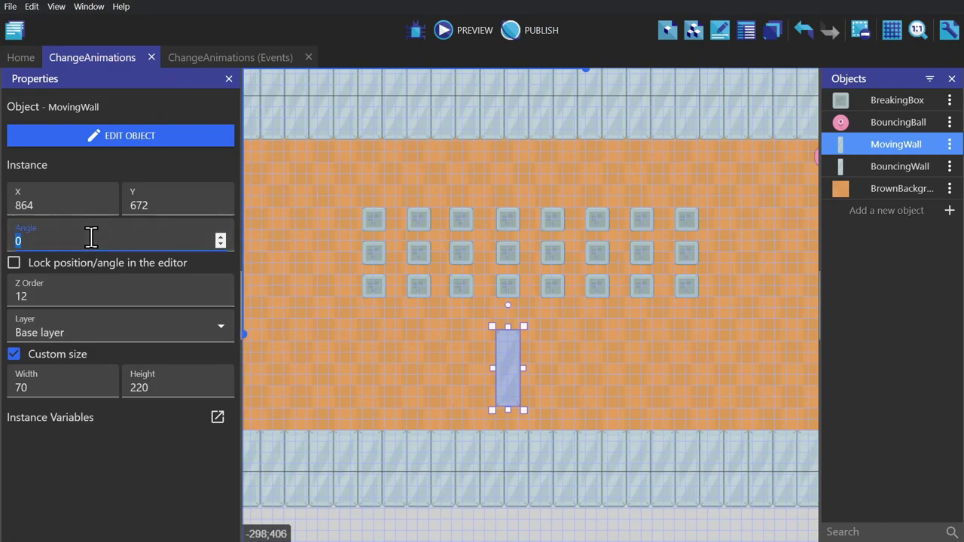
type("90")
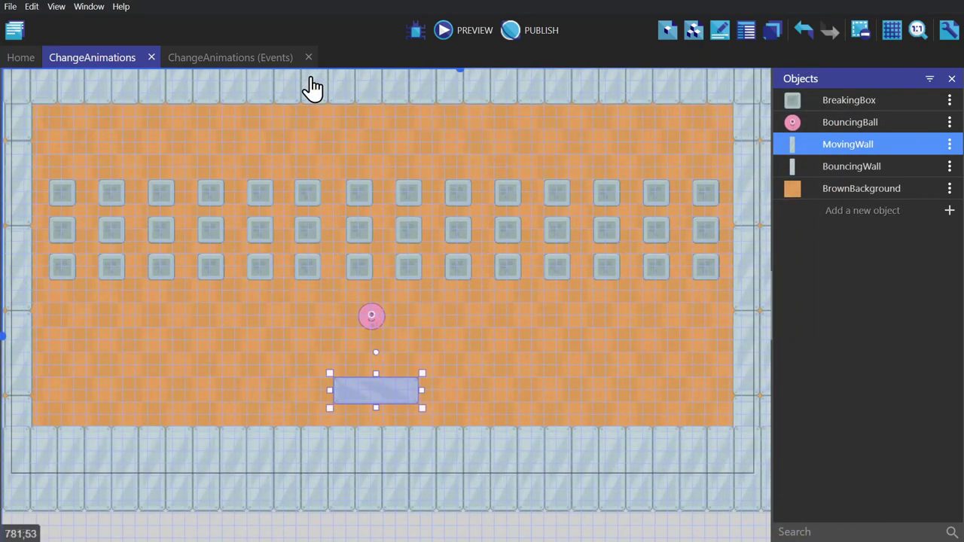
Step: Preview the scene twice, checking the MovingWall paddle moves left and right with the arrow keys
left_click(262, 57)
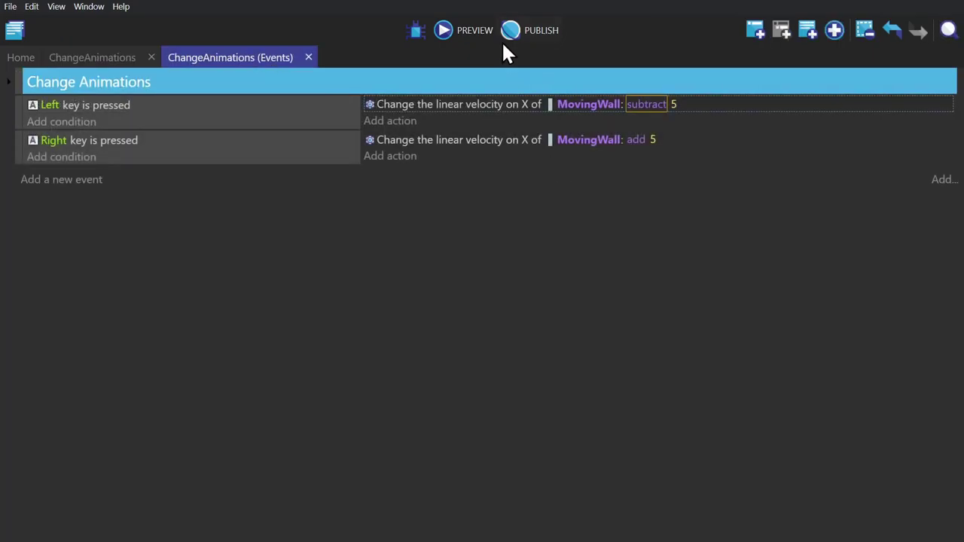
left_click(474, 30)
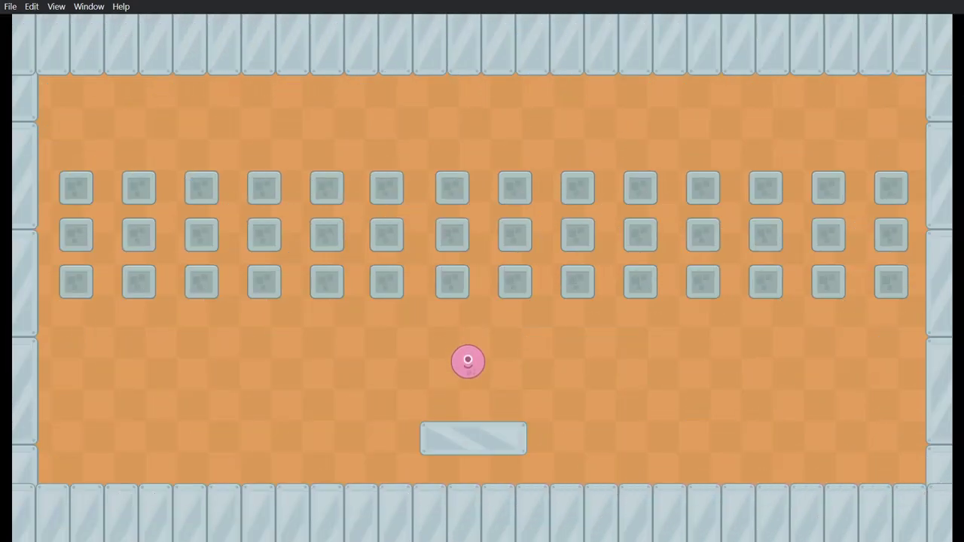
key("Left")
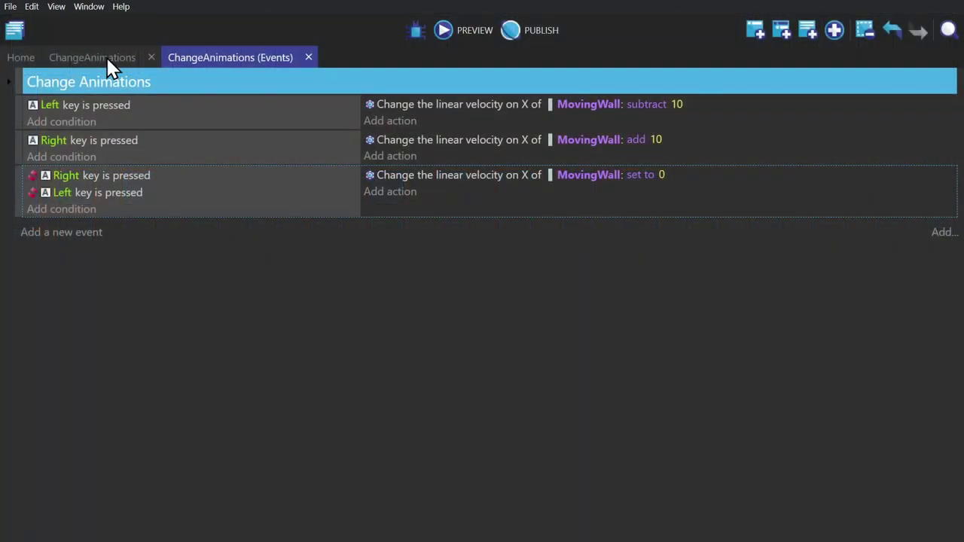
left_click(463, 33)
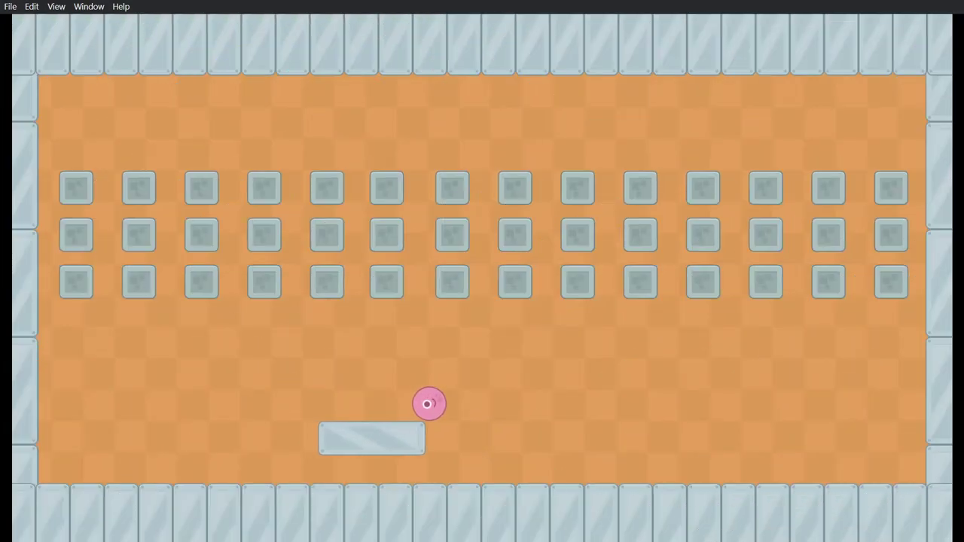
key("Left")
key("Right")
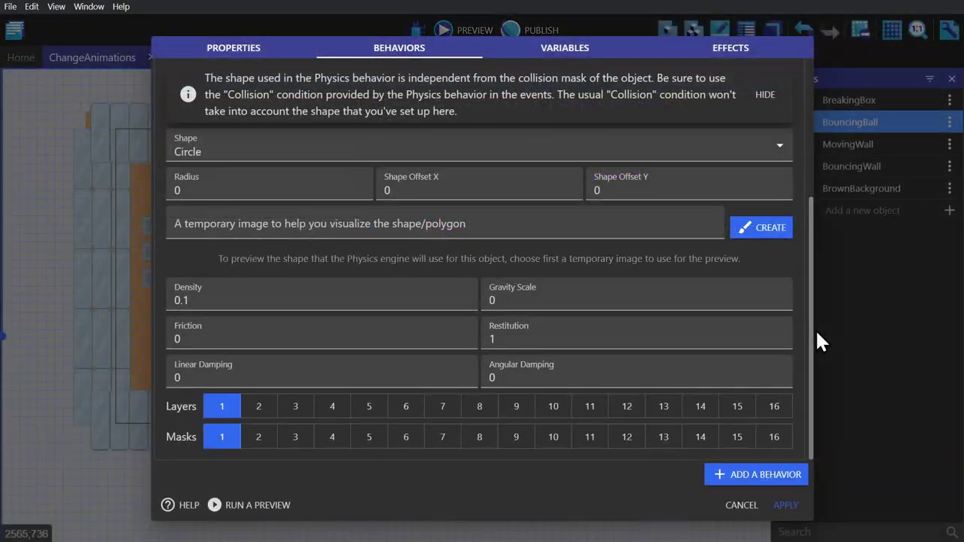
Step: Apply BouncingBall's circle shape, gravity scale 0, friction 0, restitution 1, then steer the paddle in play
left_click(786, 505)
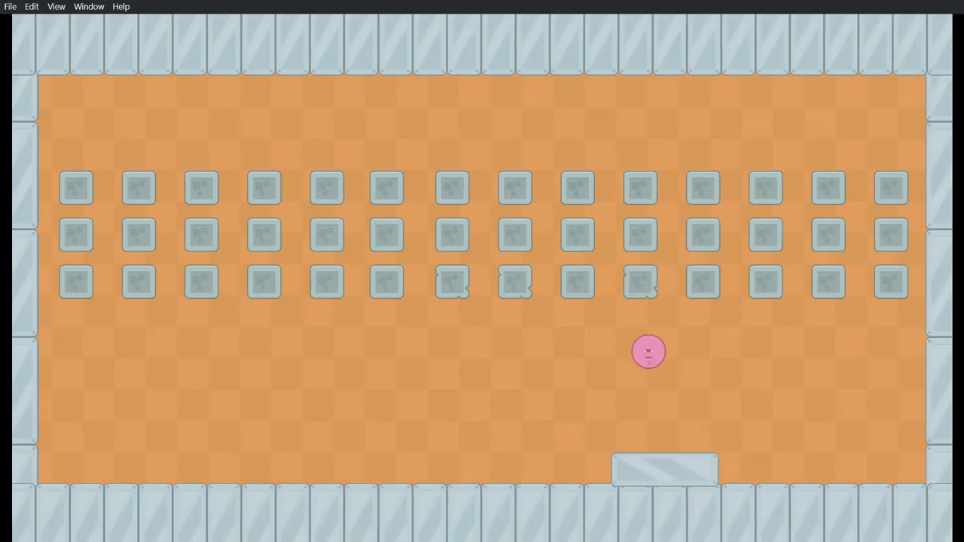
key("Right")
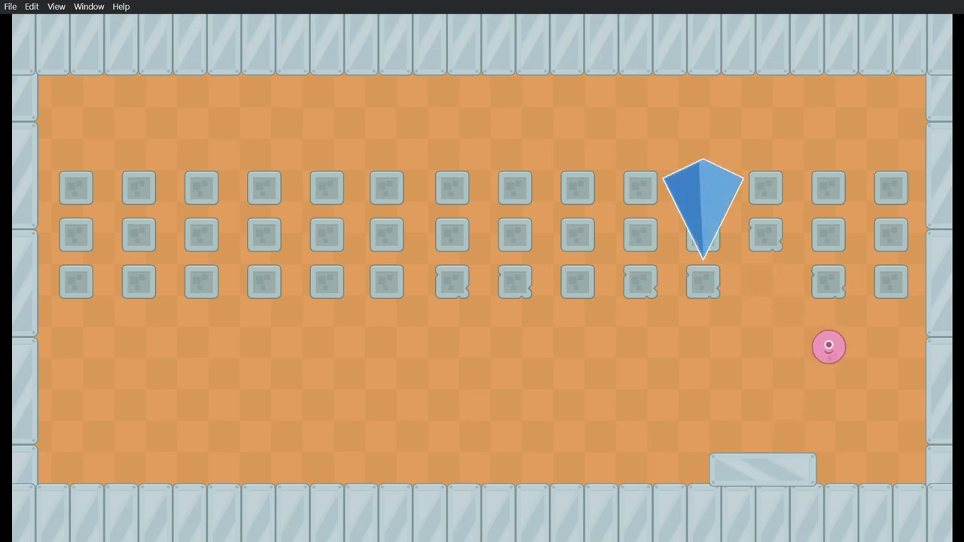
key("Left")
key("Left")
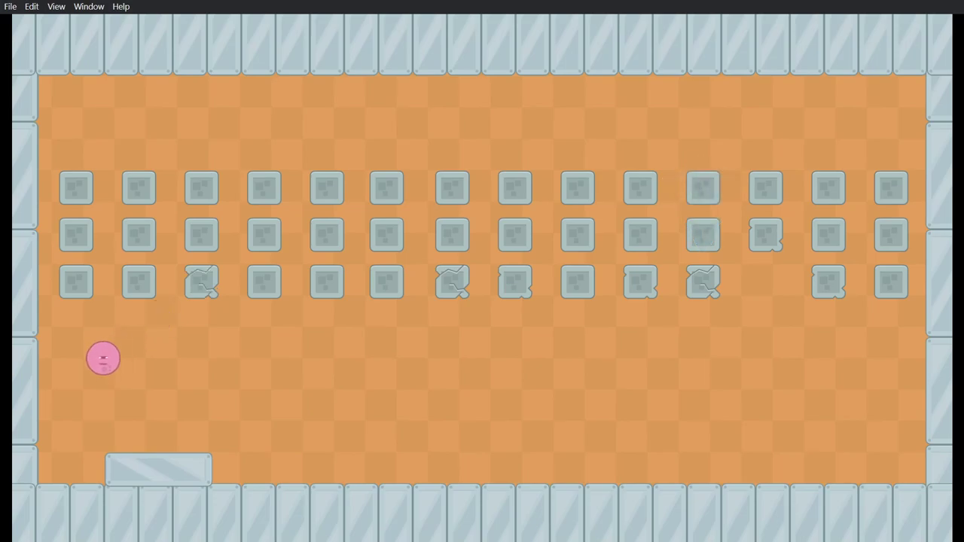
key("Right")
key("Right")
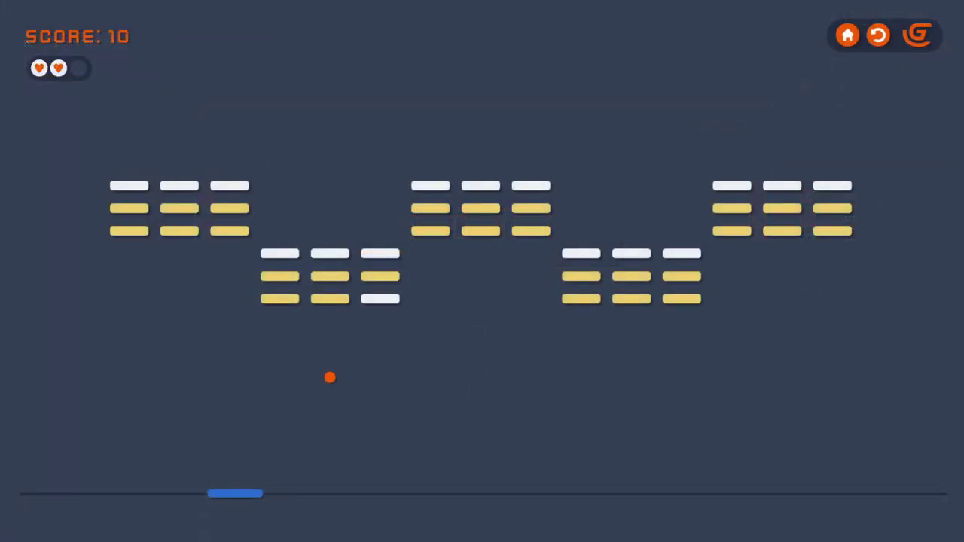
Step: Steer the paddle under the ball with Left/Right keys until a bottom-row brick breaks
key("Right")
key("Right")
key("Left")
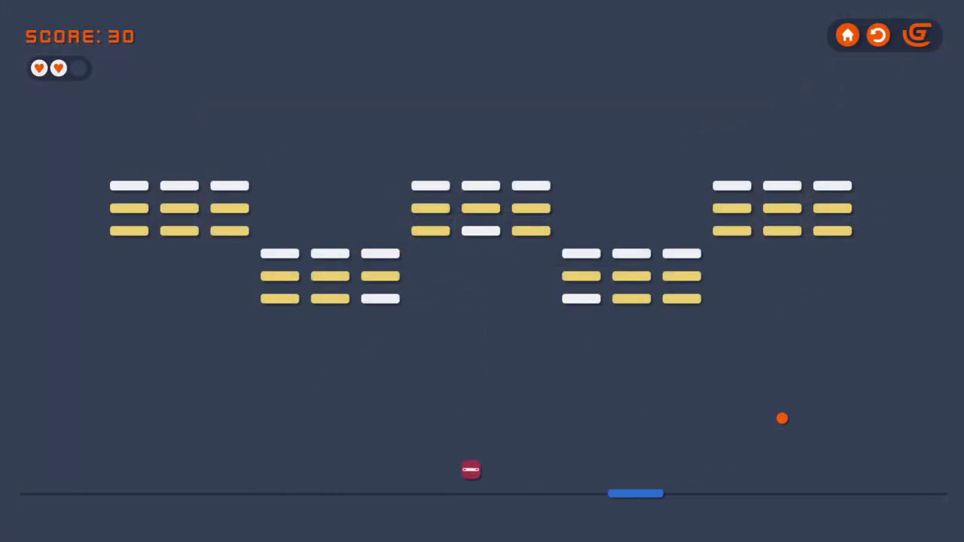
key("Right")
key("Left")
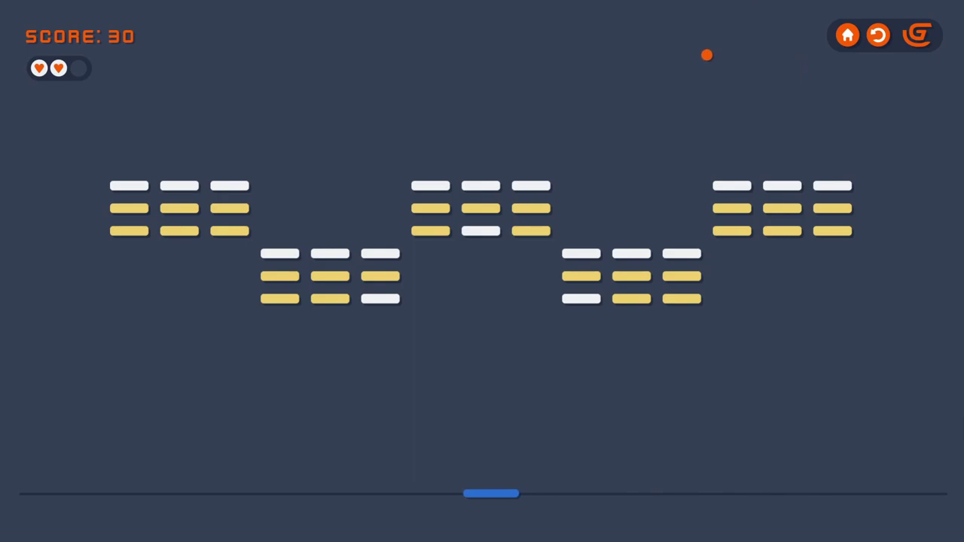
key("Right")
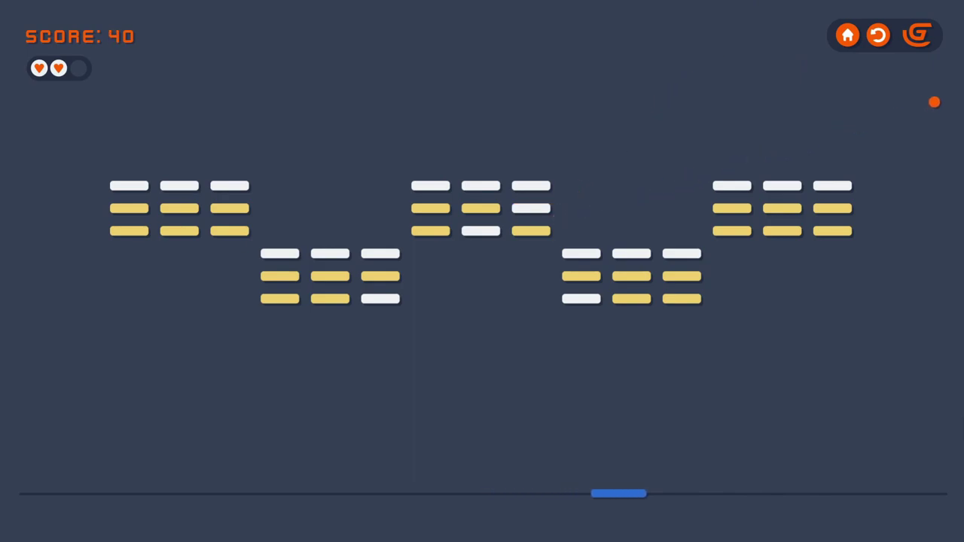
key("Left")
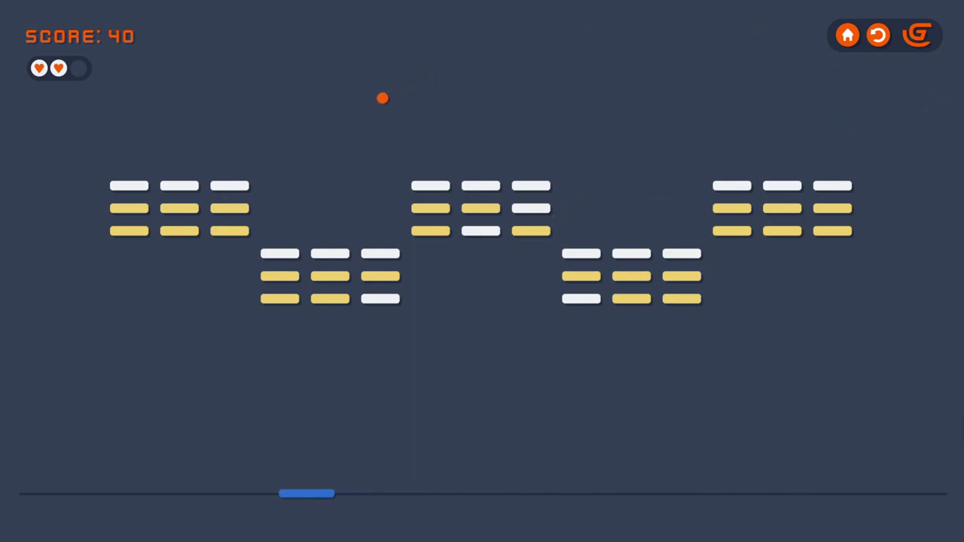
key("Left")
key("Right")
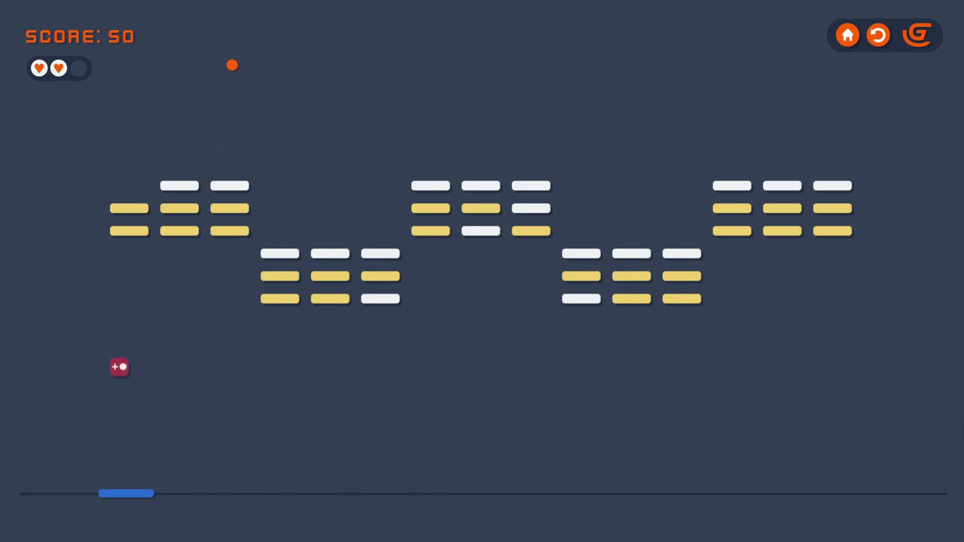
key("Right")
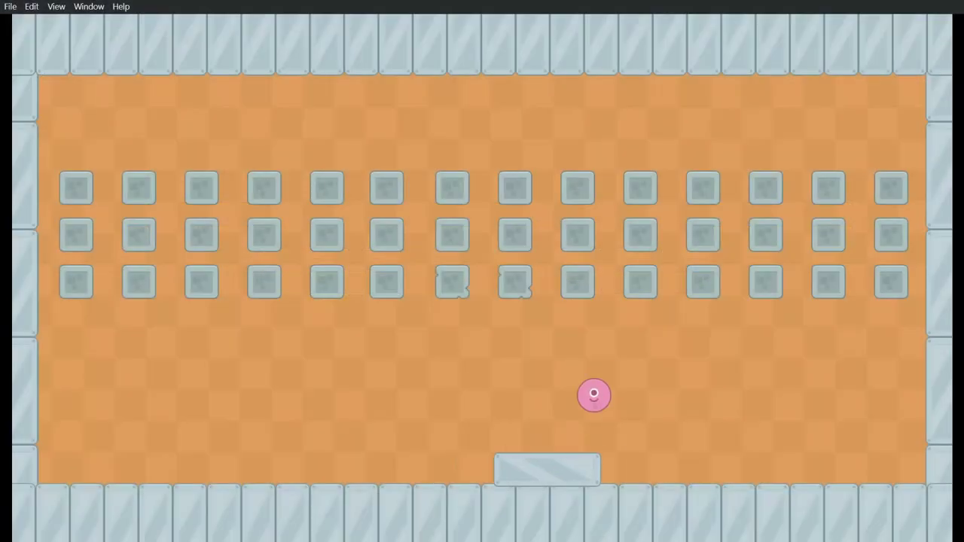
key("Right")
key("Right")
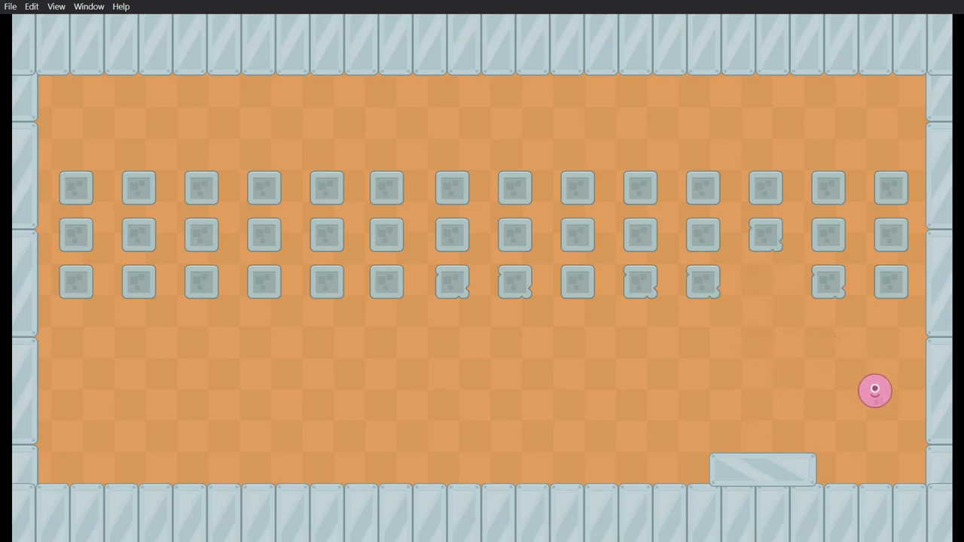
Step: Keep catching the ball with the paddle, knocking out a second bottom-row brick and cracking others
key("Right")
key("Left")
key("Left")
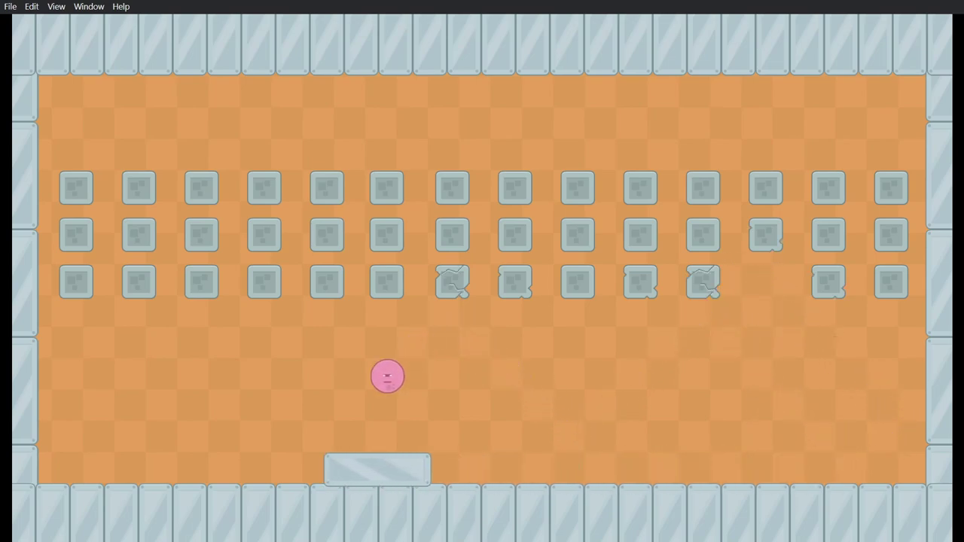
key("Left")
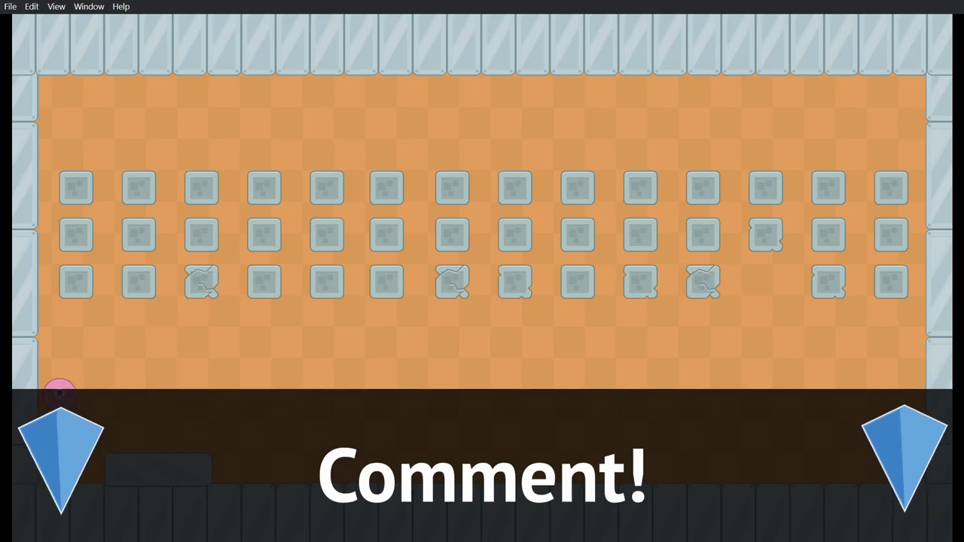
key("Right")
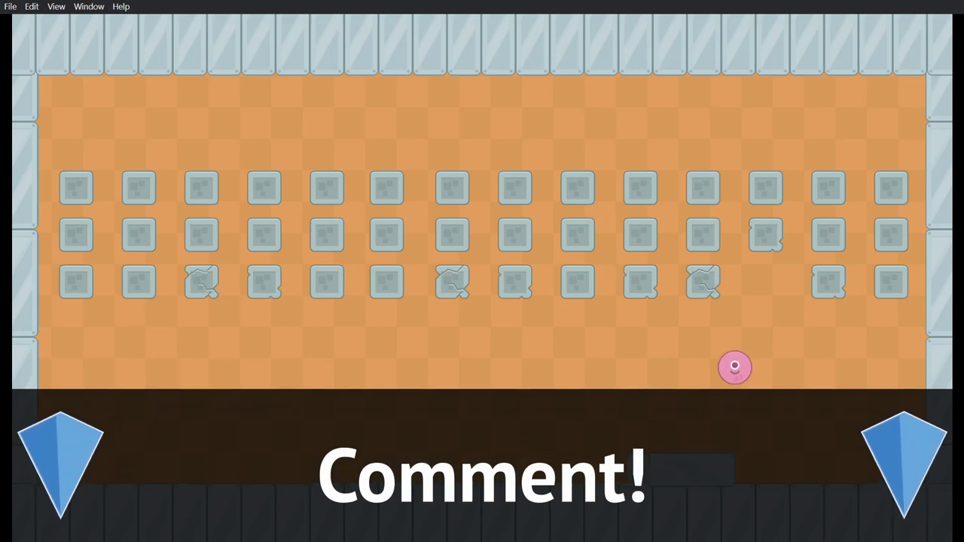
key("Right")
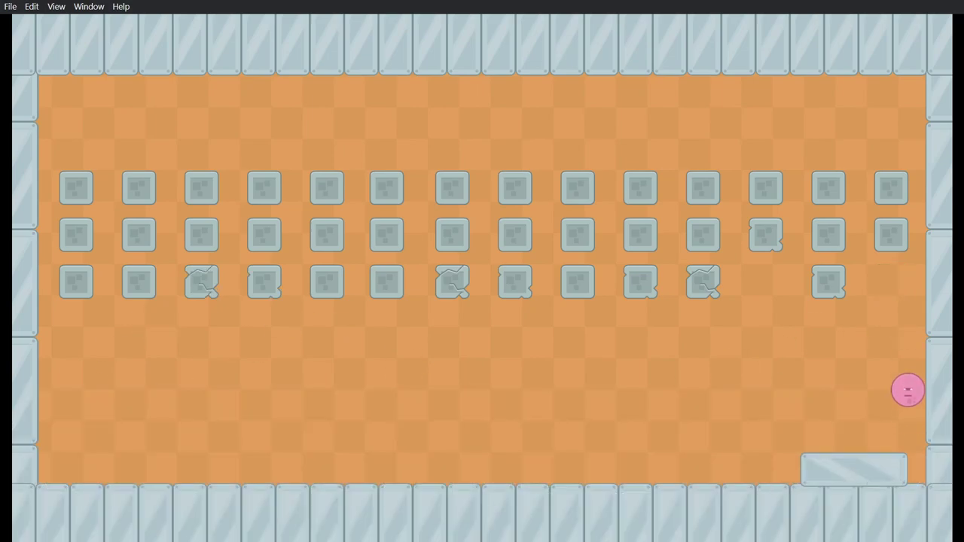